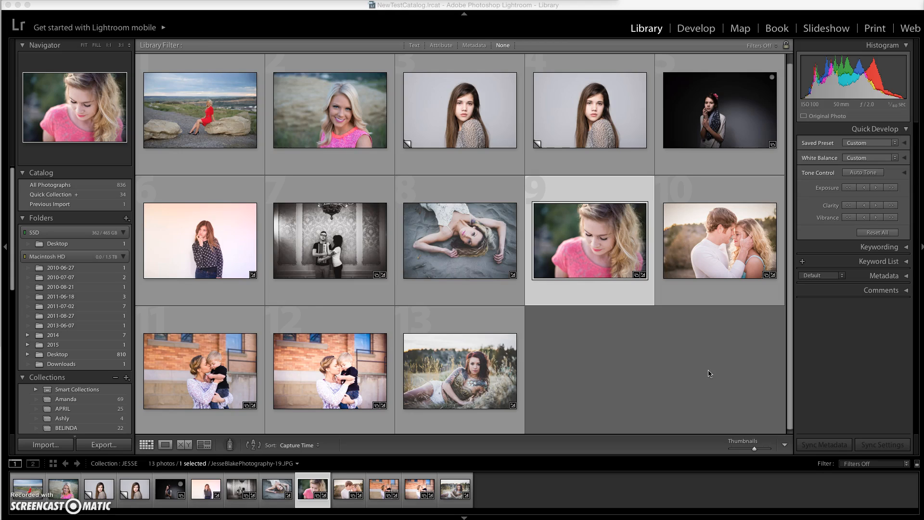
# Toggle the side panels around the photo grid off and on, leaving them hidden.
pyautogui.click(476, 6)
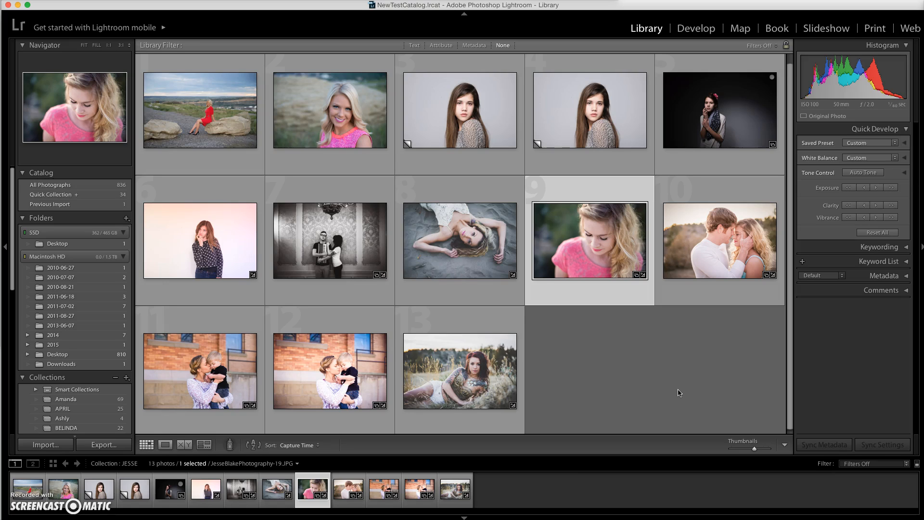
pyautogui.press('Tab')
pyautogui.press('Tab')
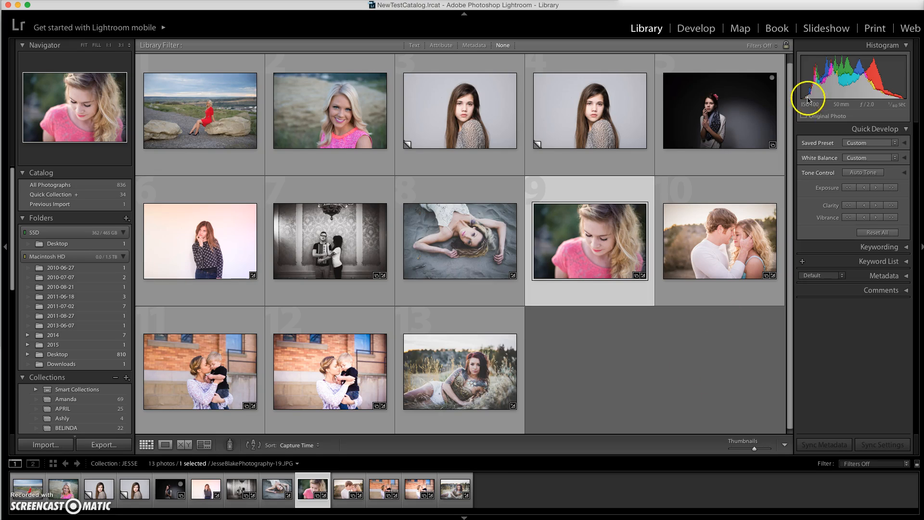
pyautogui.press('Tab')
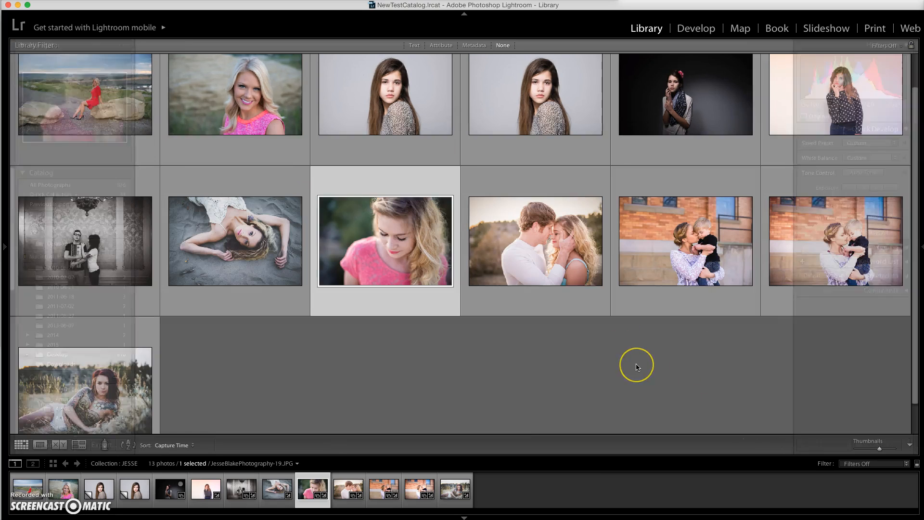
pyautogui.press('Tab')
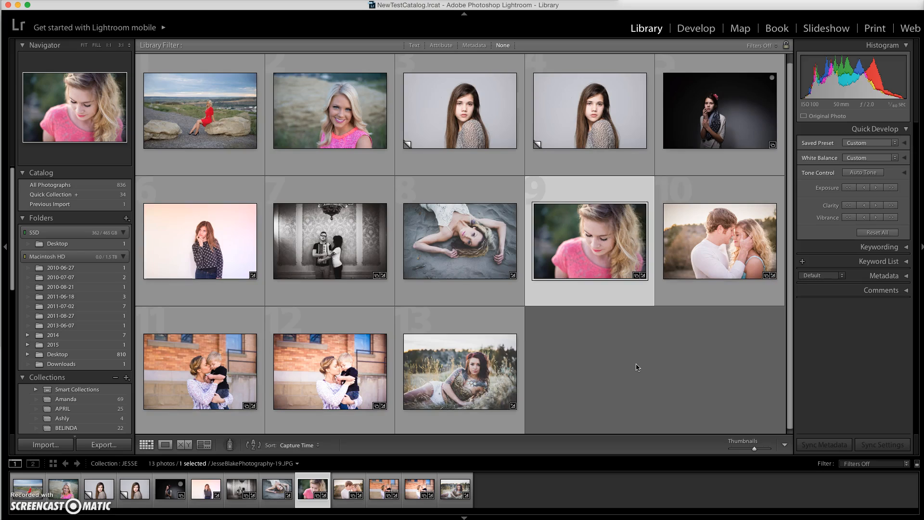
pyautogui.press('Tab')
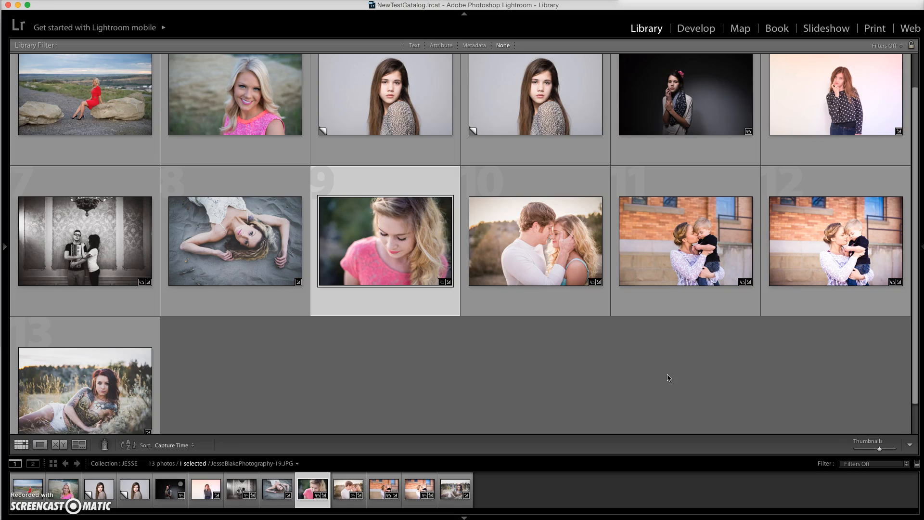
# Hide all panels around the photo grid, peek at the module picker, and bring every panel back.
pyautogui.hotkey('shift', 'Tab')
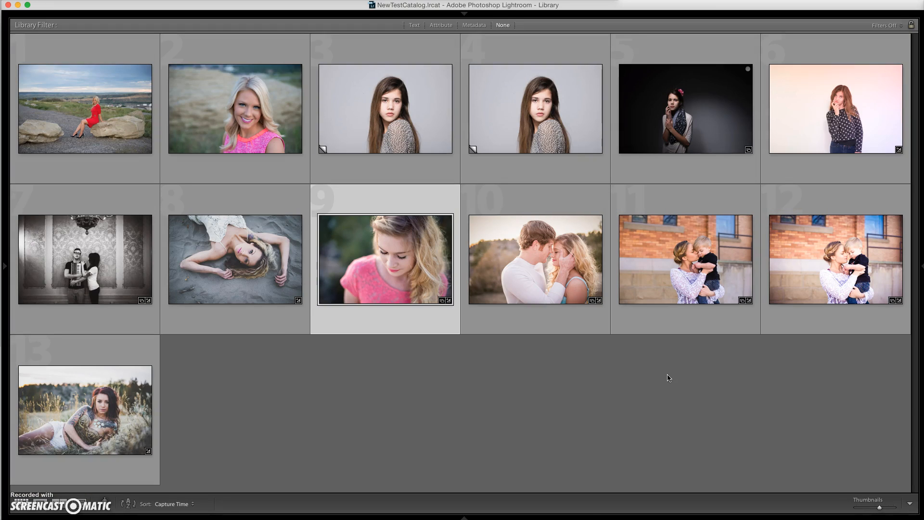
pyautogui.moveTo(473, 14)
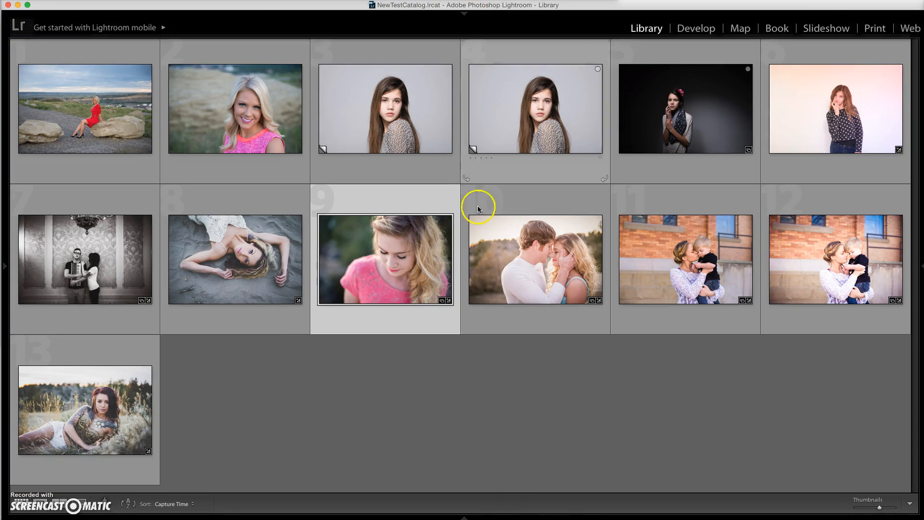
pyautogui.hotkey('shift', 'Tab')
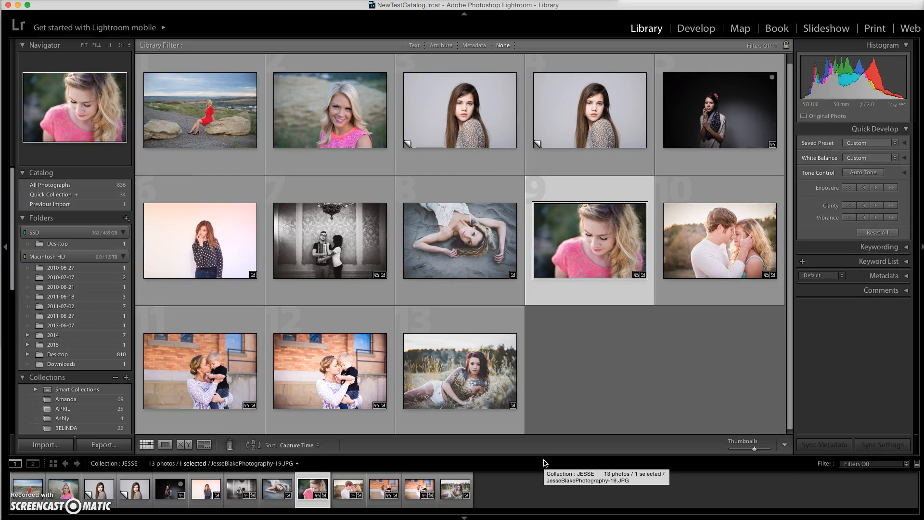
pyautogui.hotkey('shift', 'Tab')
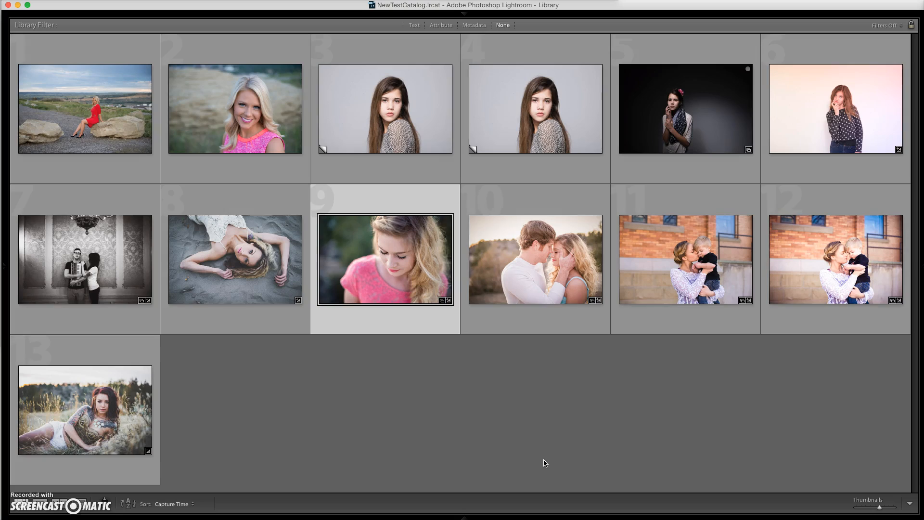
pyautogui.hotkey('shift', 'Tab')
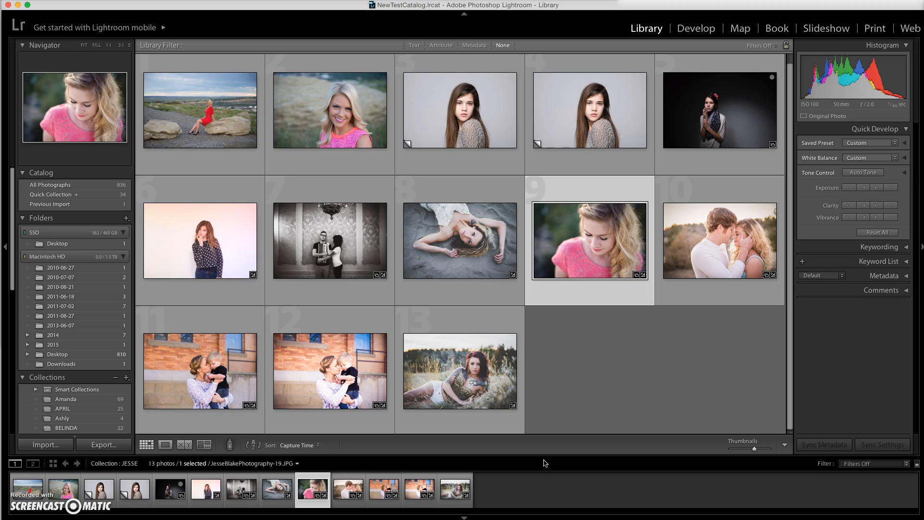
# Cycle the grid through Lights Dim and Lights Out, ending with the normal lights on.
pyautogui.press('l')
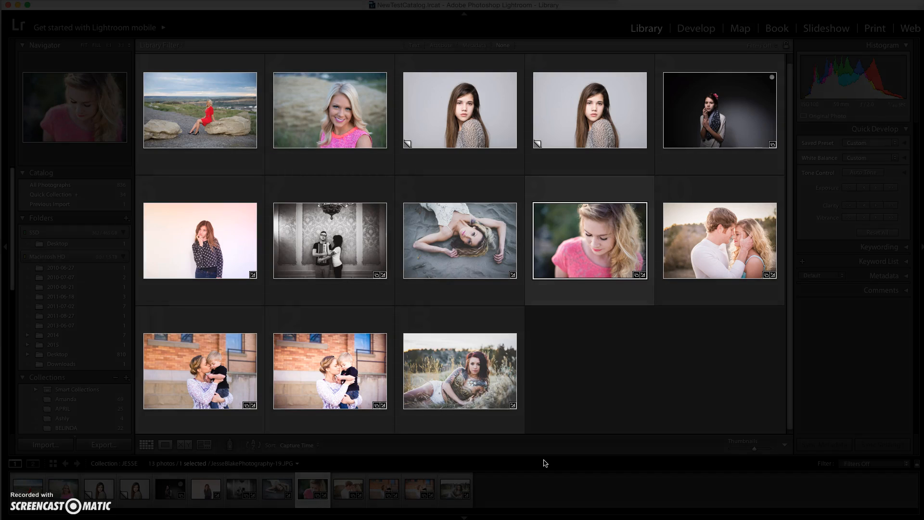
pyautogui.press('l')
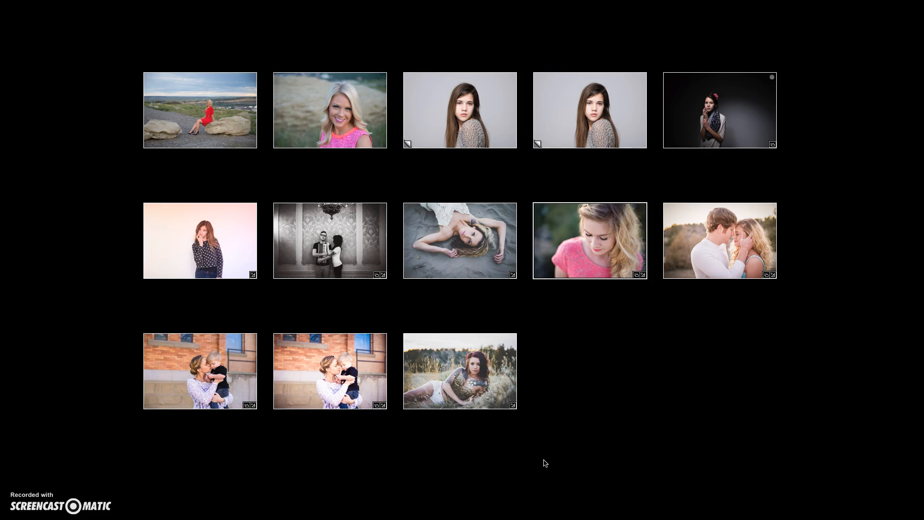
pyautogui.click(579, 331)
pyautogui.press('l')
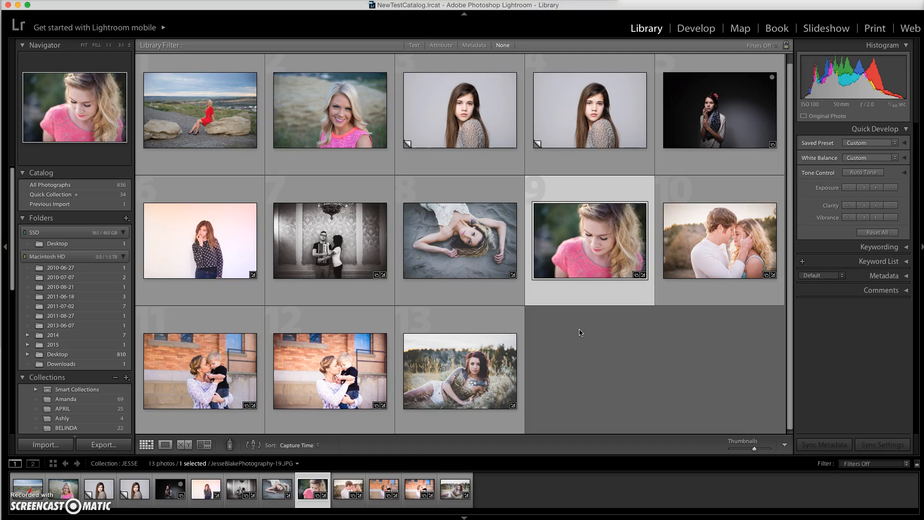
# View the photo of the woman in the pink top in Loupe view with lights dimmed and out, and return to the grid.
pyautogui.doubleClick(586, 241)
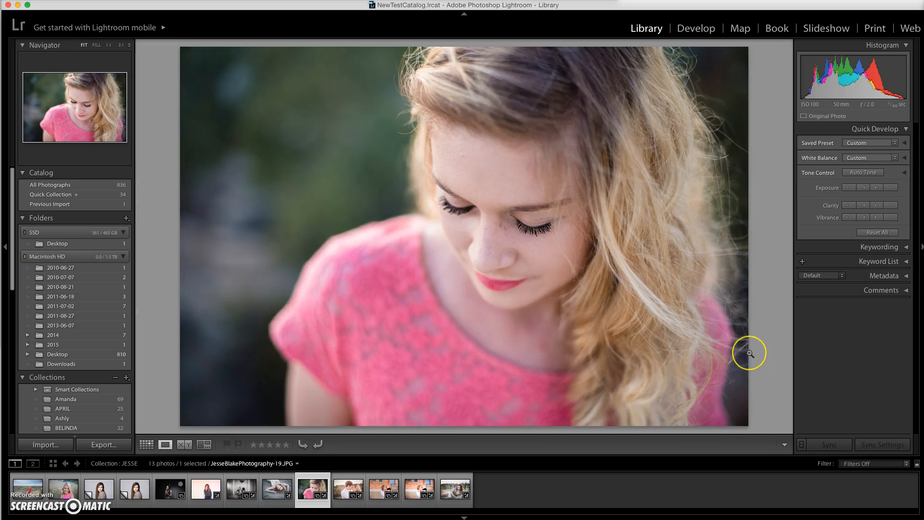
pyautogui.press('l')
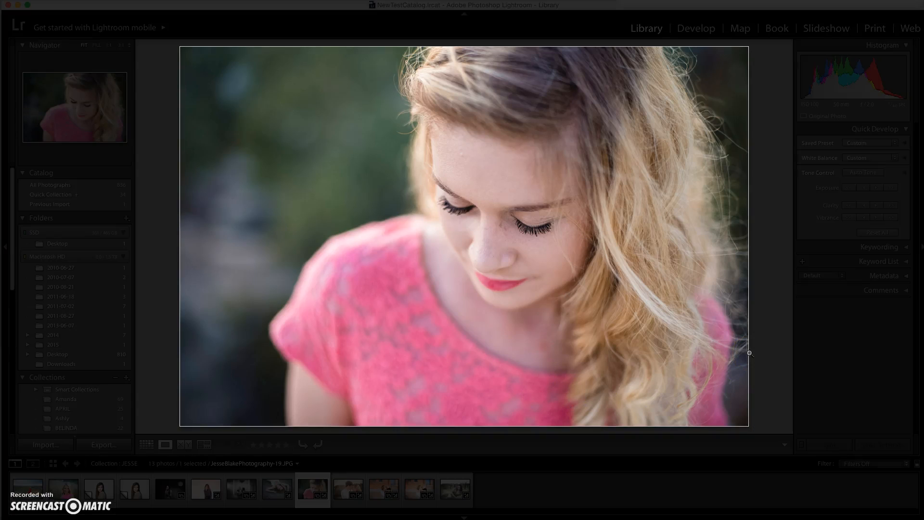
pyautogui.press('l')
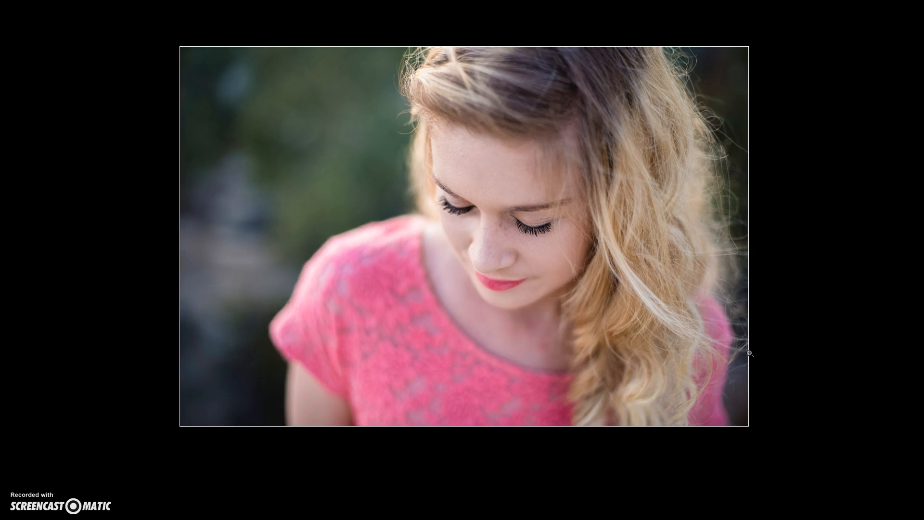
pyautogui.press('l')
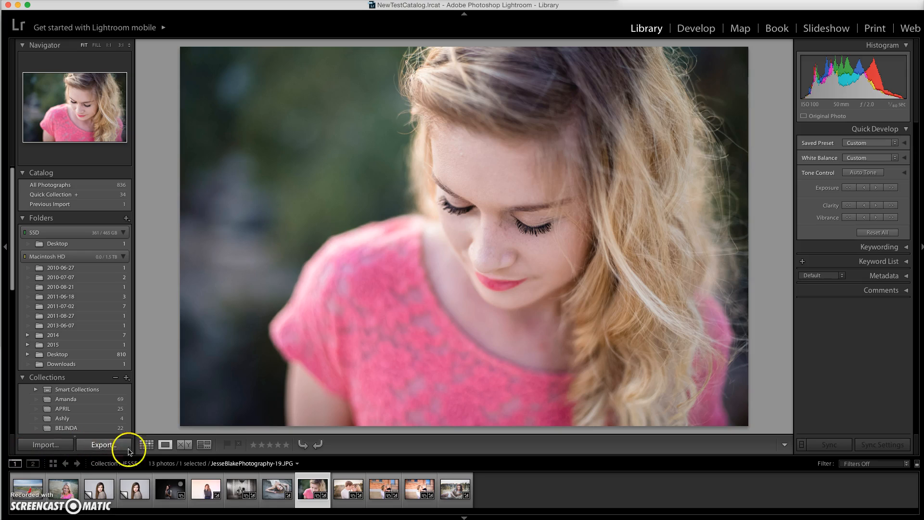
pyautogui.click(147, 446)
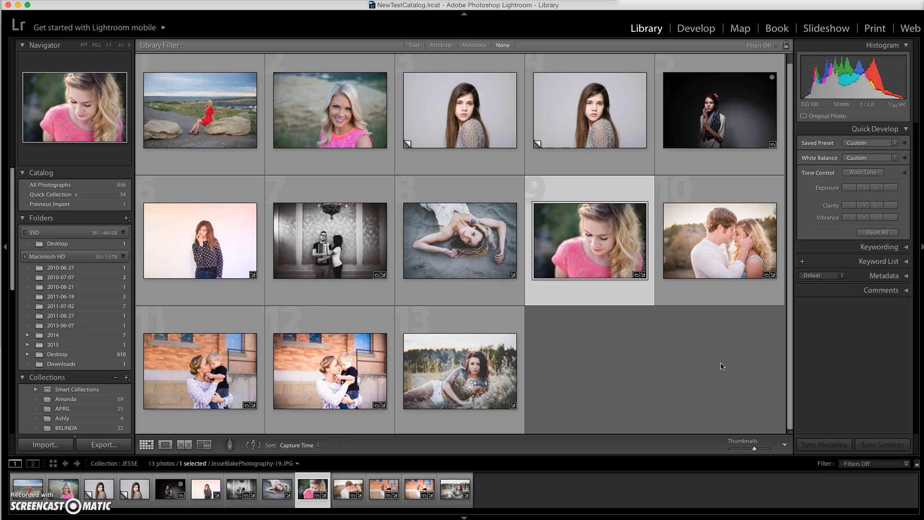
# Show the selected photo in Loupe view, and open and close the secondary display window.
pyautogui.press('e')
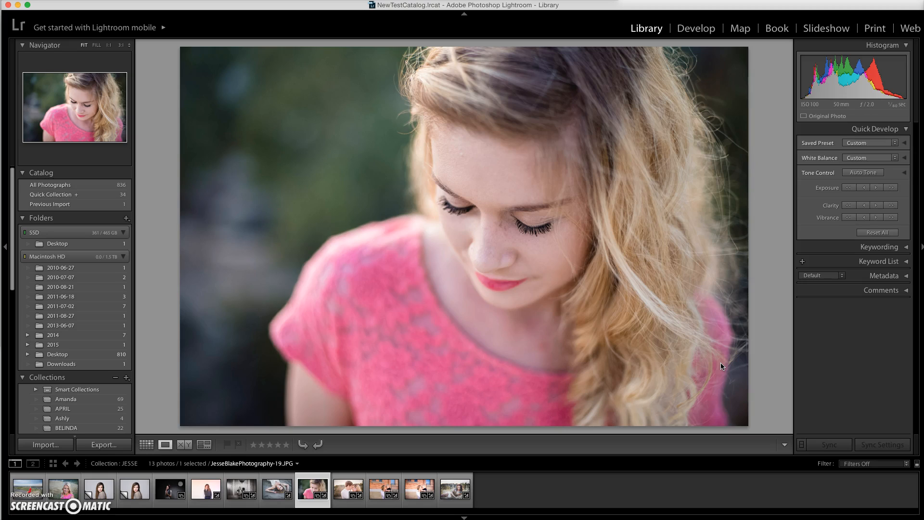
pyautogui.press('super+F11')
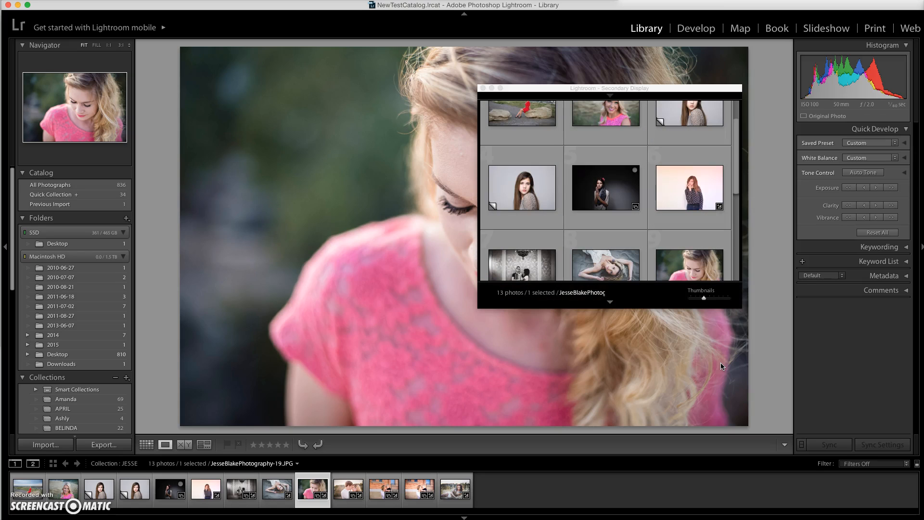
pyautogui.click(483, 88)
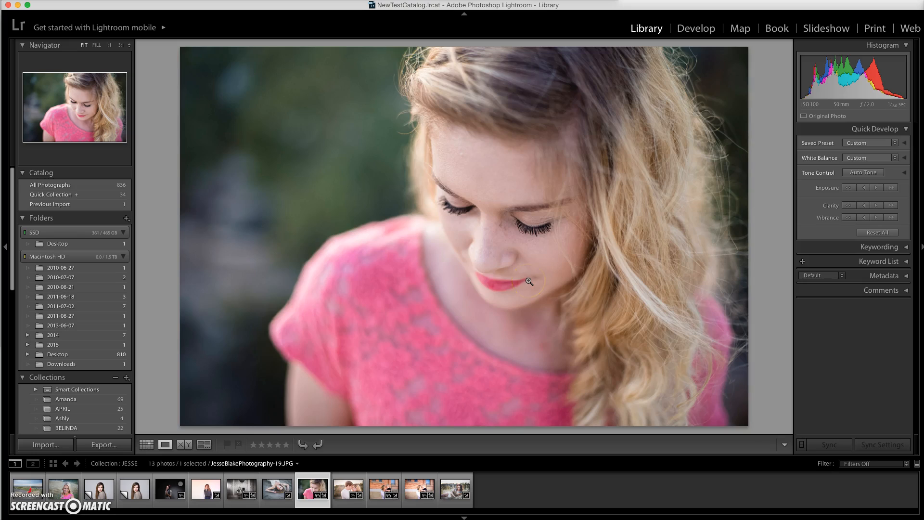
# Switch the pink-top photo between Grid and Loupe views, compare it side by side with the couple photo, and return to the grid.
pyautogui.press('g')
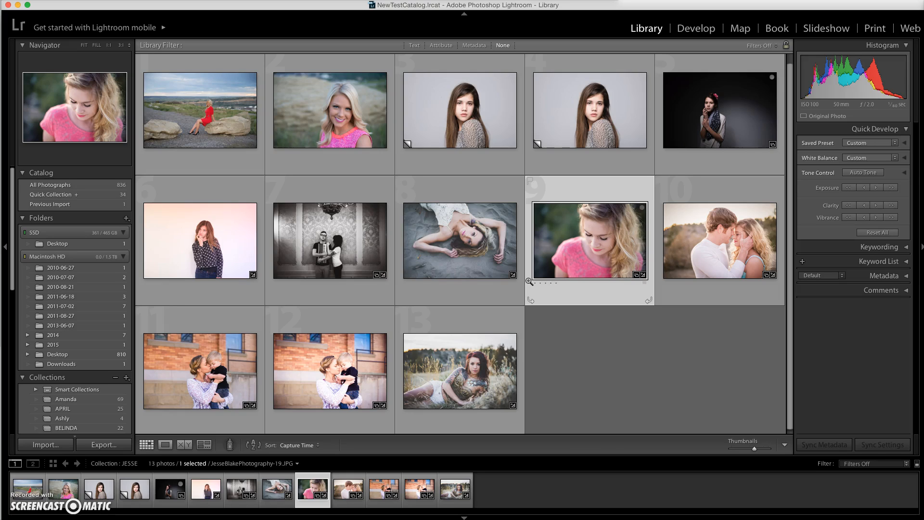
pyautogui.press('e')
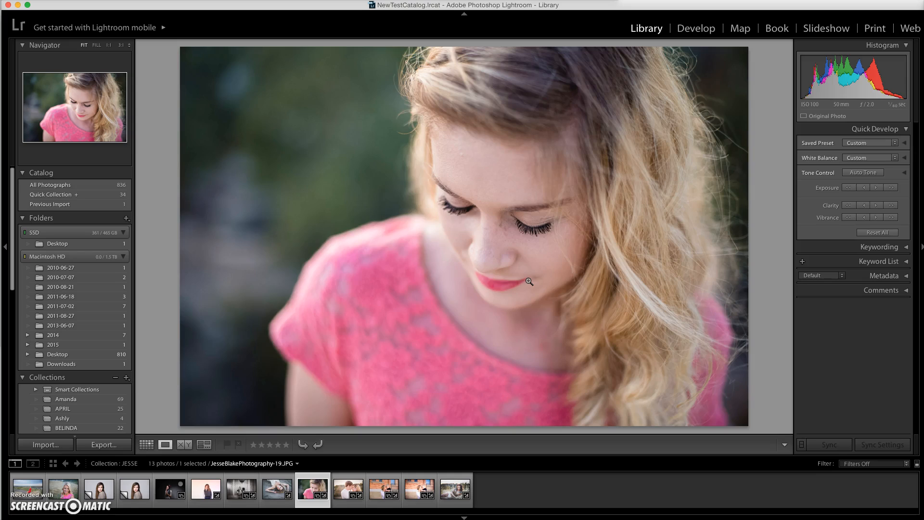
pyautogui.press('g')
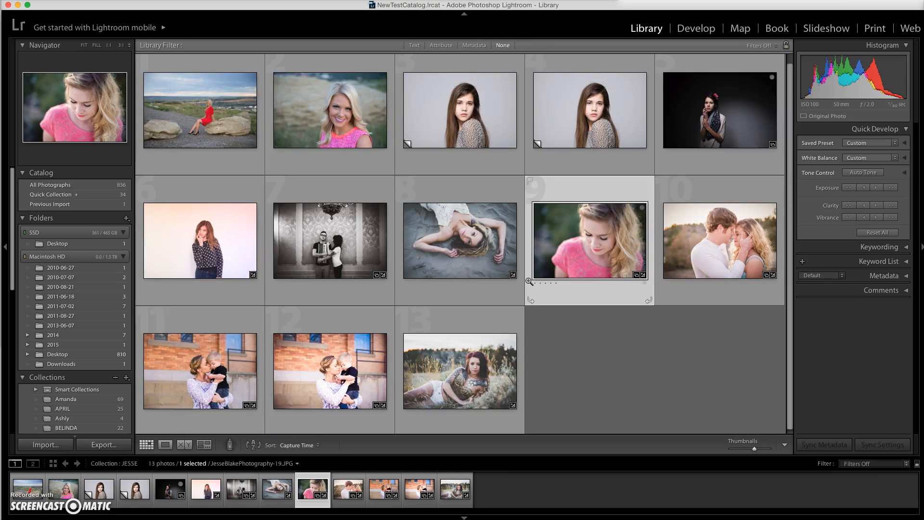
pyautogui.press('c')
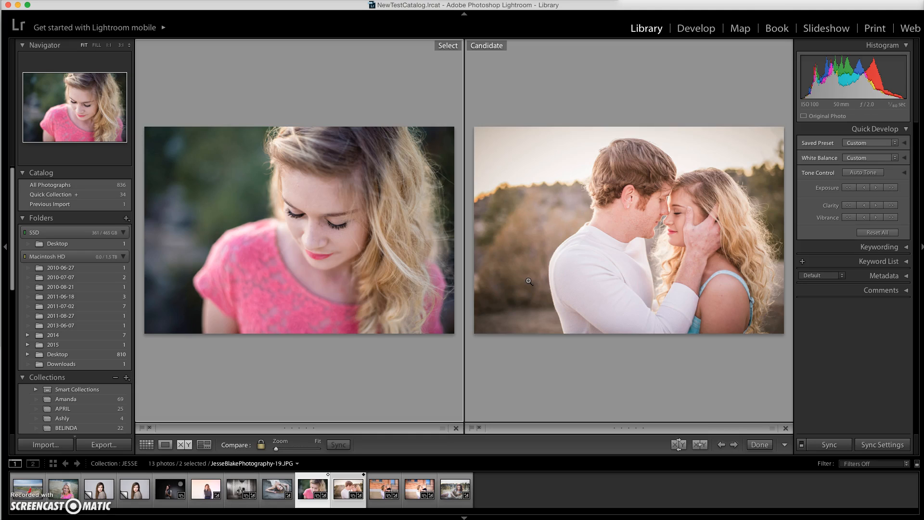
pyautogui.press('g')
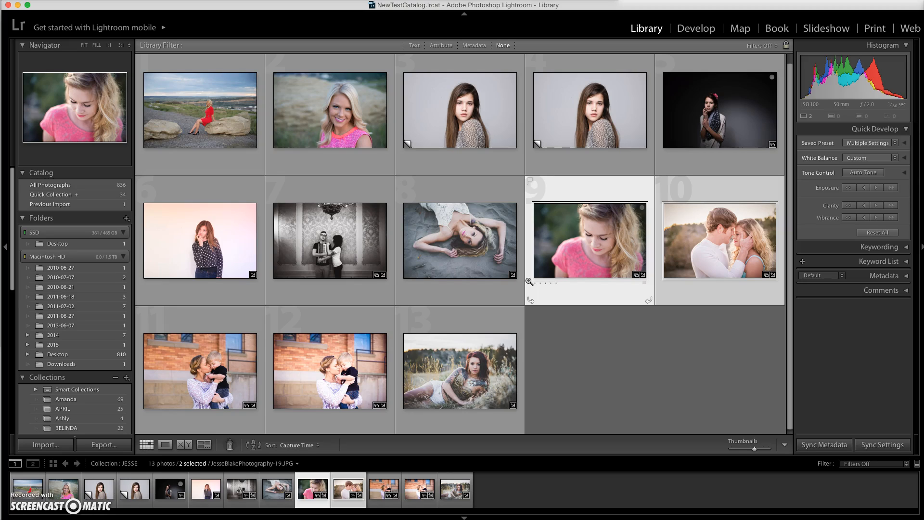
# Select all photos in the grid and deselect them again.
pyautogui.press('super+a')
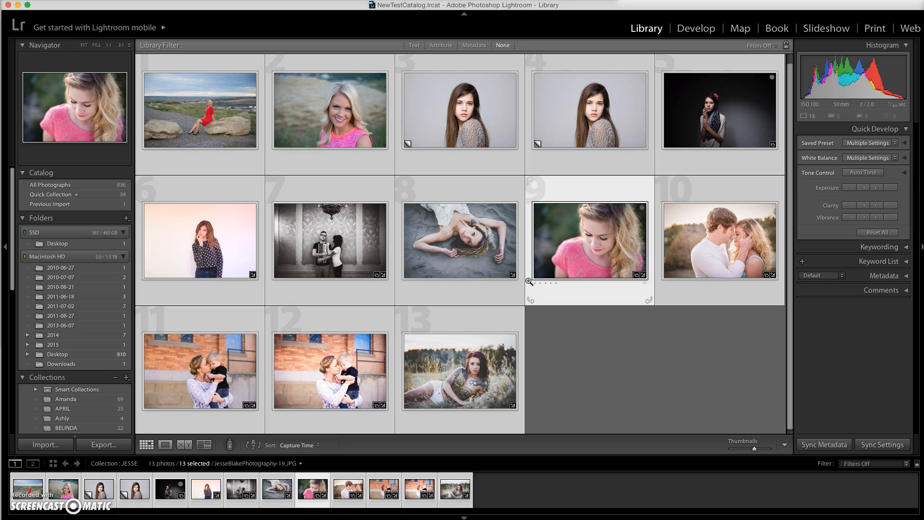
pyautogui.press('super+d')
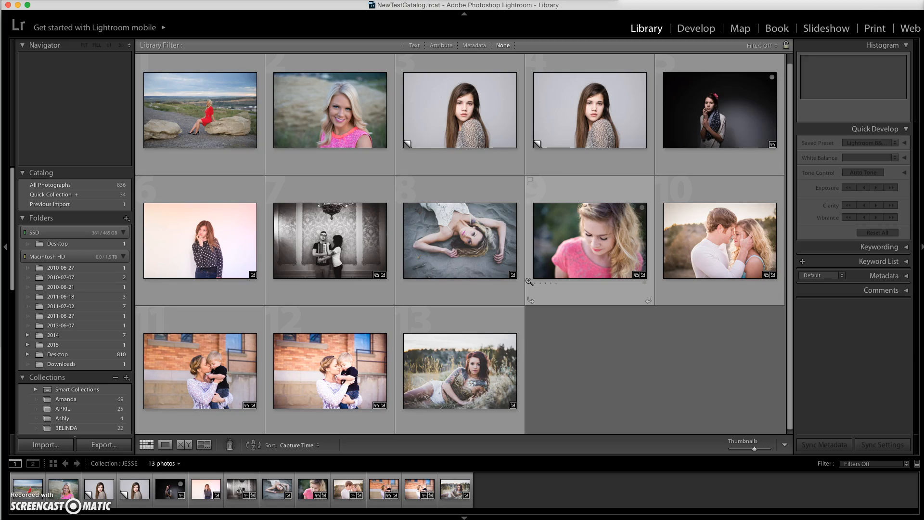
# Shrink the grid thumbnails until all 13 photos fit in a single row.
pyautogui.press('-')
pyautogui.press('-')
pyautogui.press('-')
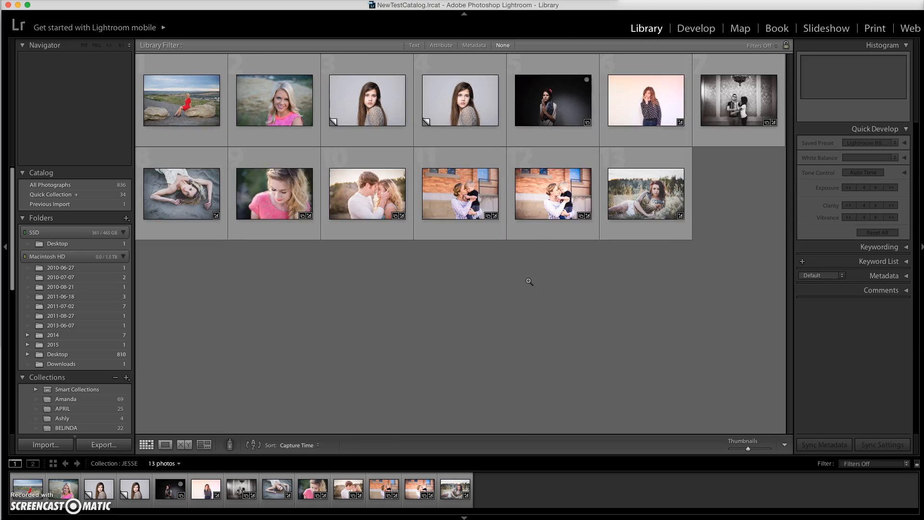
pyautogui.press('-')
pyautogui.press('-')
pyautogui.press('-')
pyautogui.press('-')
pyautogui.press('-')
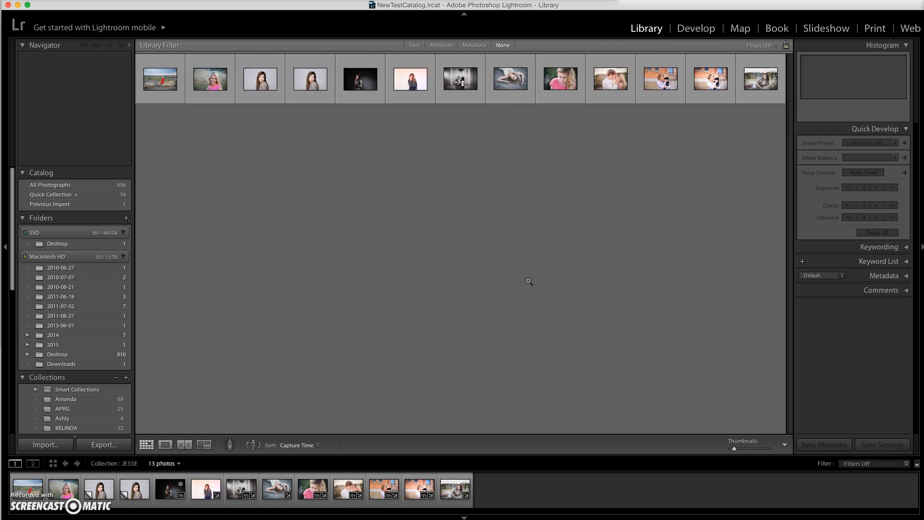
# Enlarge the grid thumbnails until only two photos fit in each row.
pyautogui.press('=')
pyautogui.press('=')
pyautogui.press('=')
pyautogui.press('=')
pyautogui.press('=')
pyautogui.press('=')
pyautogui.press('=')
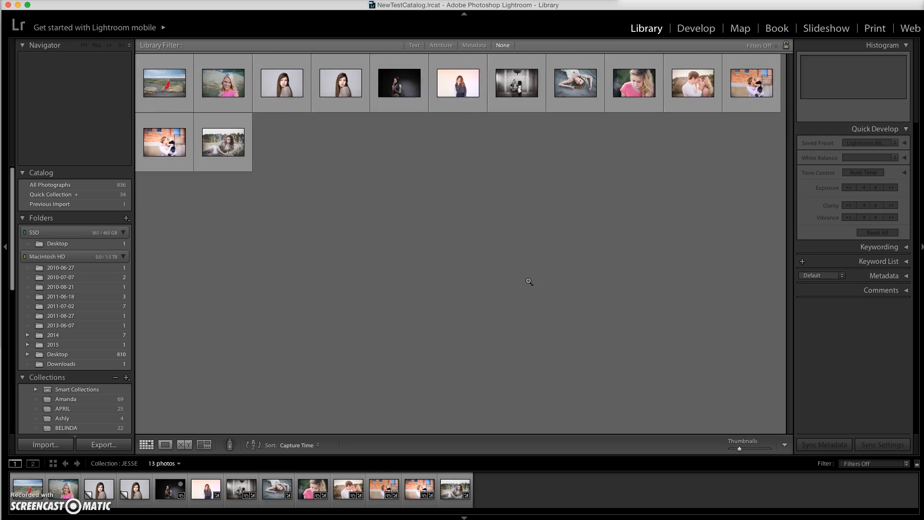
pyautogui.press('=')
pyautogui.press('=')
pyautogui.press('=')
pyautogui.press('=')
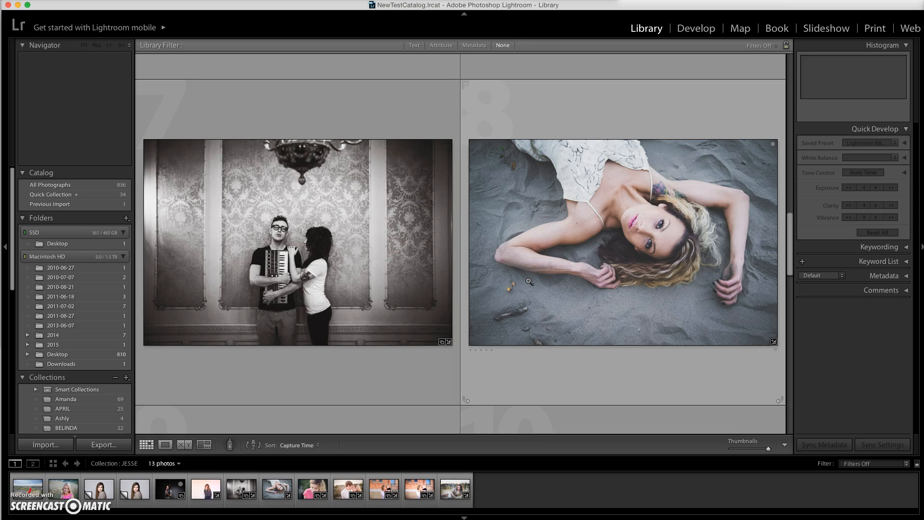
# Reduce the grid thumbnails to five per row and select the photo of the woman lying on the sand.
pyautogui.press('-')
pyautogui.press('-')
pyautogui.press('-')
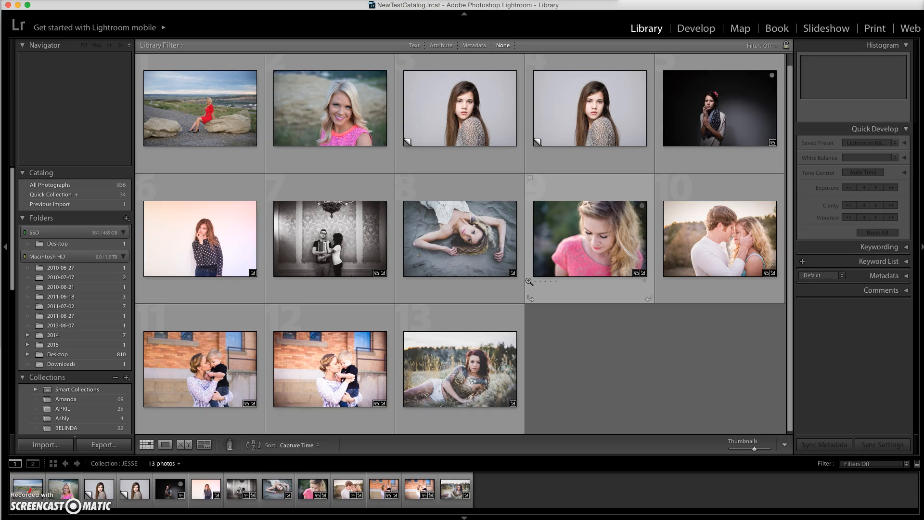
pyautogui.click(459, 222)
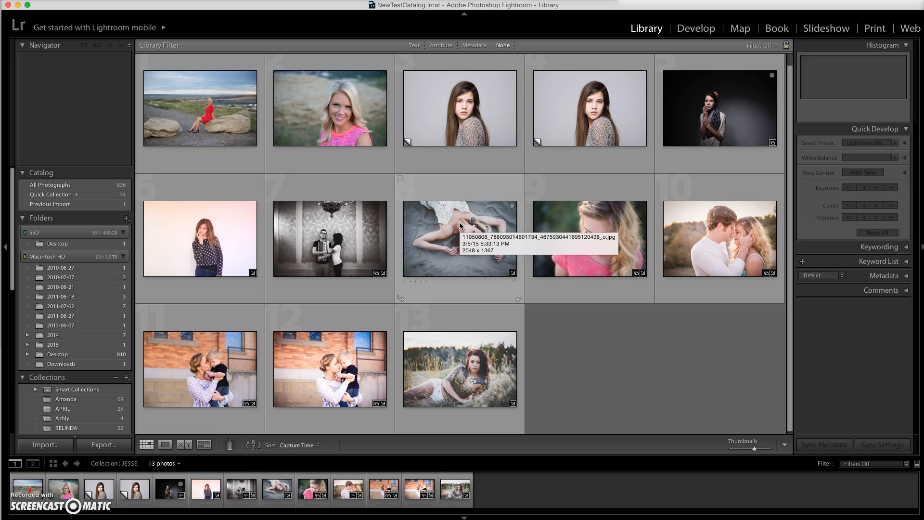
pyautogui.click(459, 222)
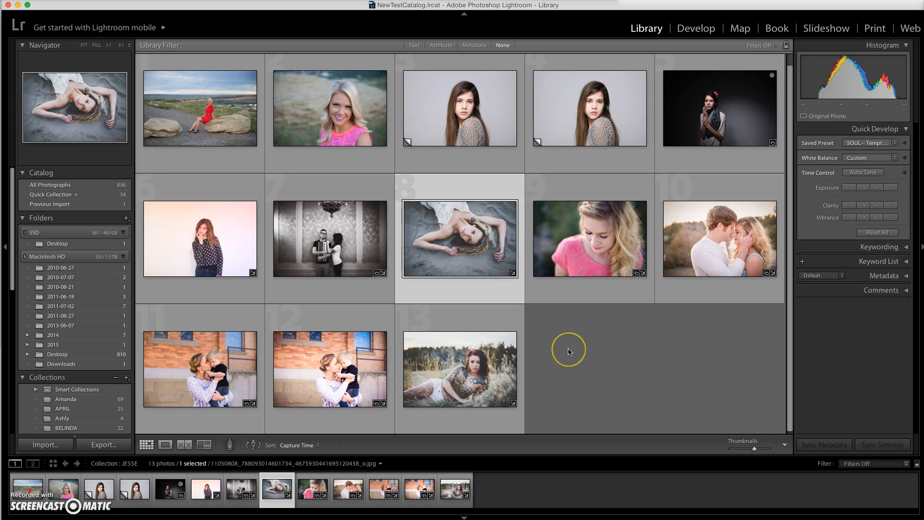
# Flag the photos of the woman lying on the sand and the woman in pink looking down as rejected.
pyautogui.hotkey('shift', 'x')
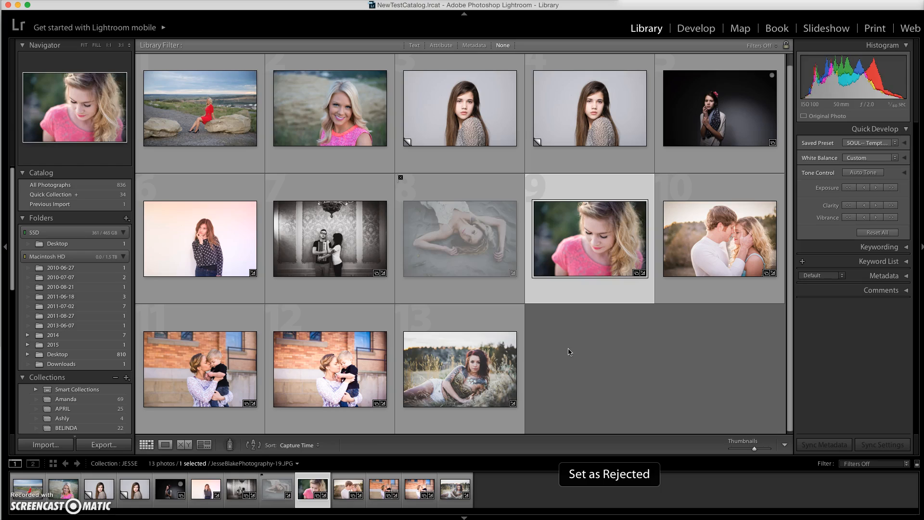
pyautogui.click(530, 268)
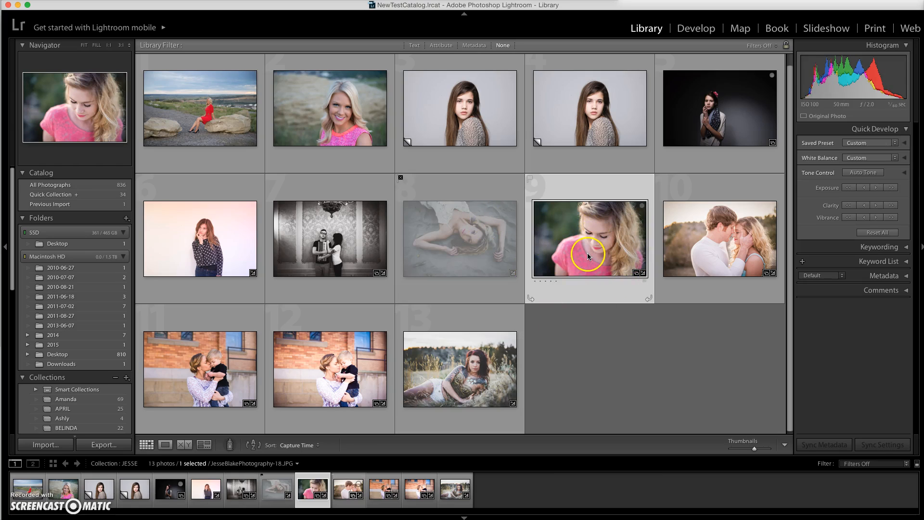
pyautogui.press('x')
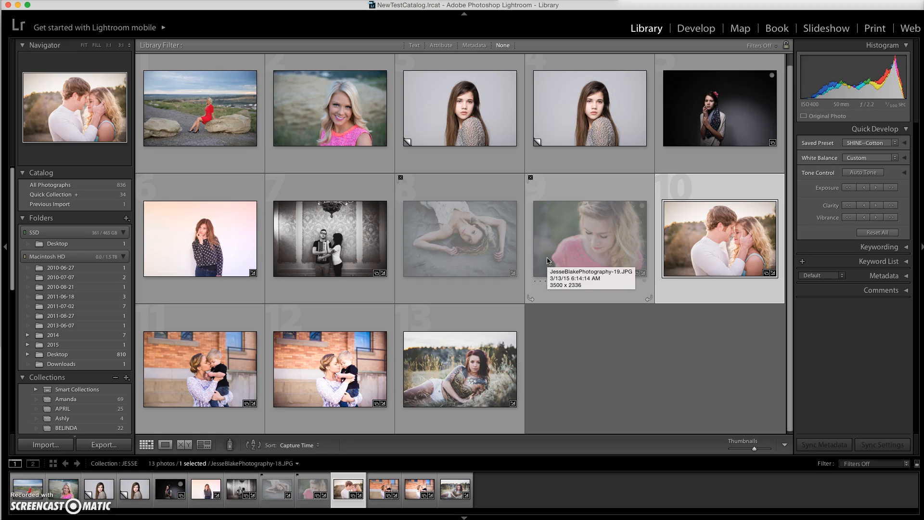
# Remove the reject flags from the sand photo and the photo of the woman in pink looking down.
pyautogui.click(436, 233)
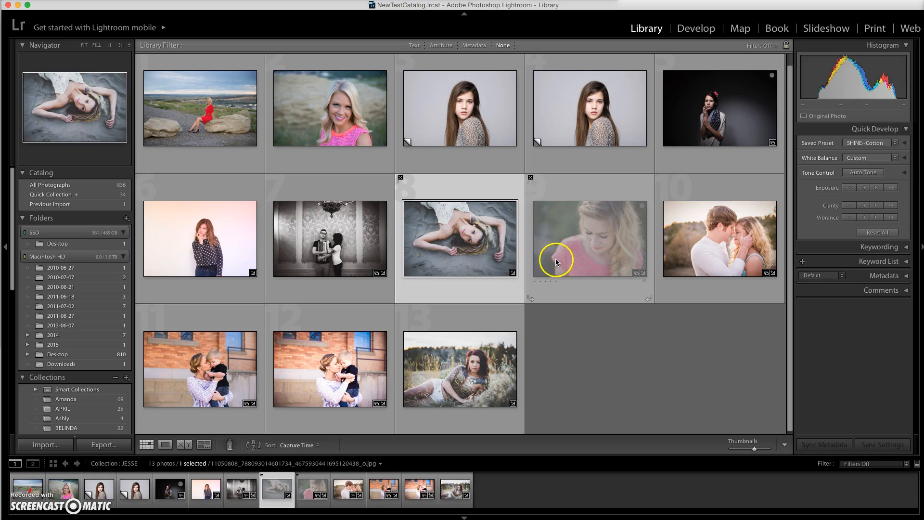
pyautogui.click(551, 260)
pyautogui.press('u')
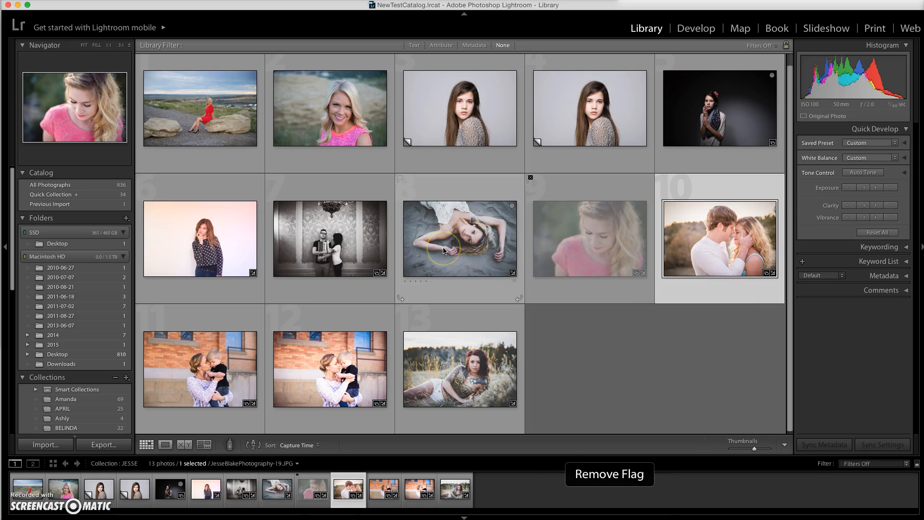
pyautogui.press('u')
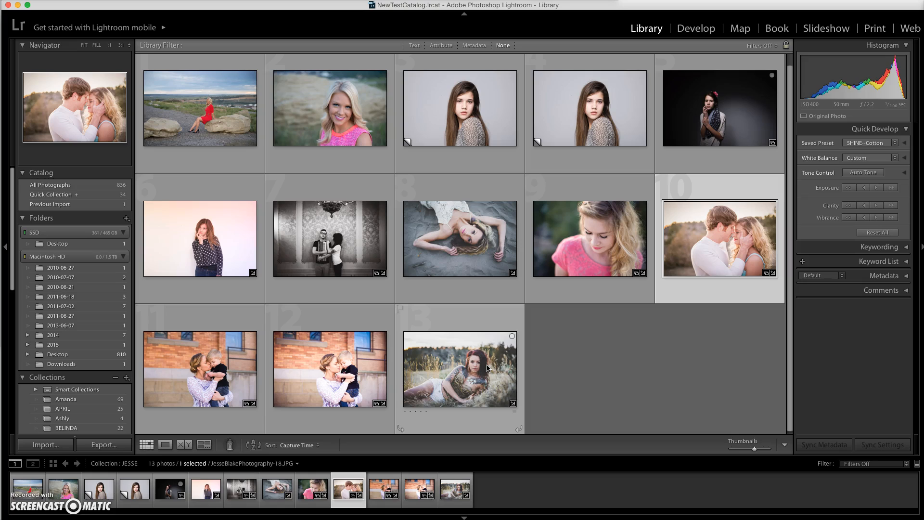
# Select photo 13, the tattooed woman lying in the grass, and flag it as a pick.
pyautogui.click(487, 368)
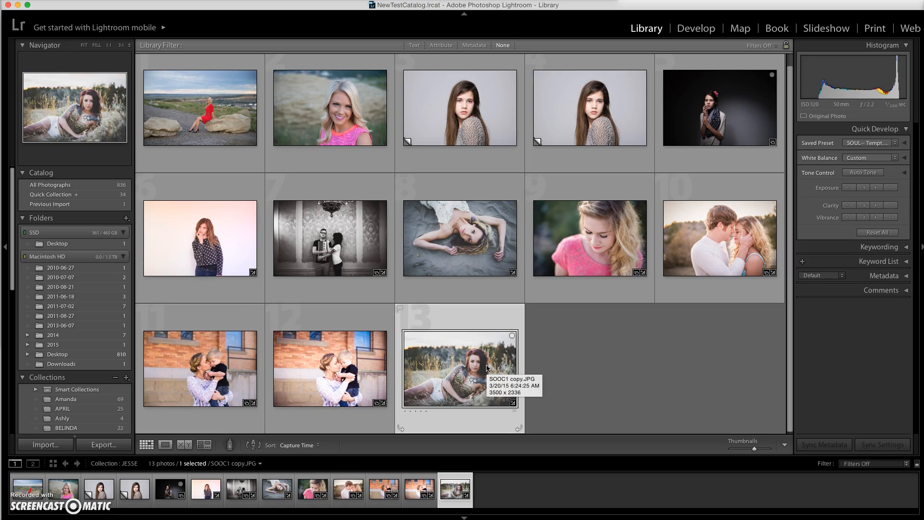
pyautogui.press('p')
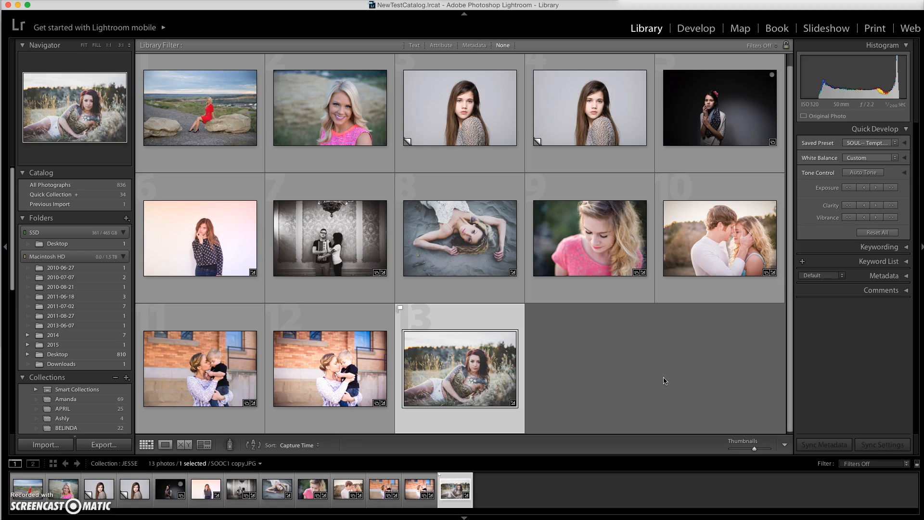
# Open the picked photo in the Develop module and return to the Library grid.
pyautogui.click(661, 300)
pyautogui.click(703, 30)
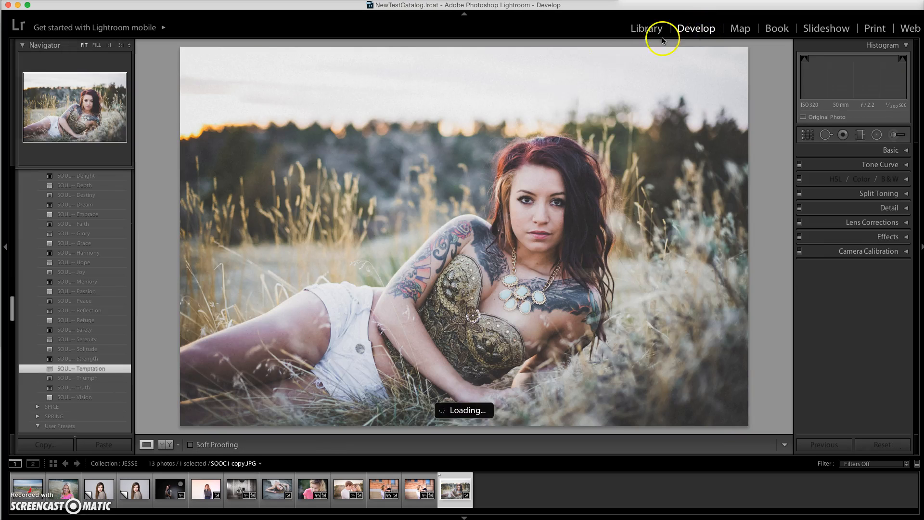
pyautogui.click(705, 140)
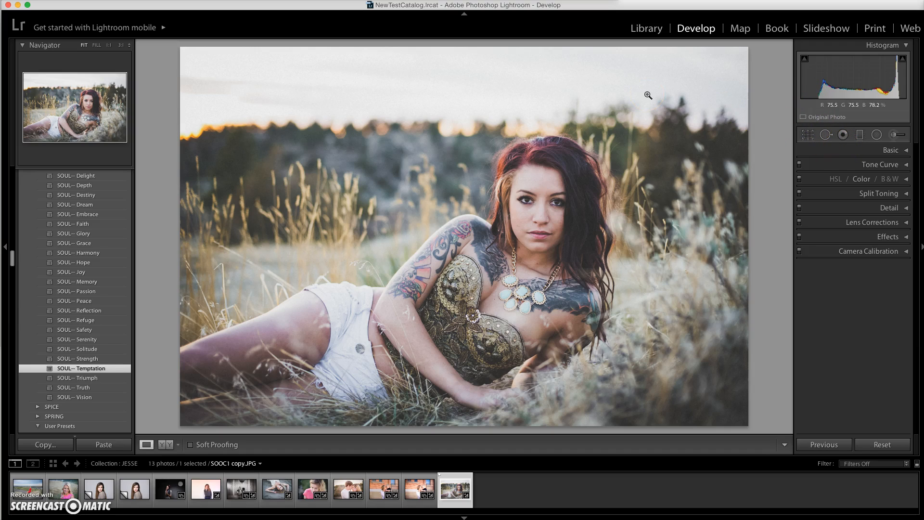
pyautogui.click(647, 28)
pyautogui.click(648, 27)
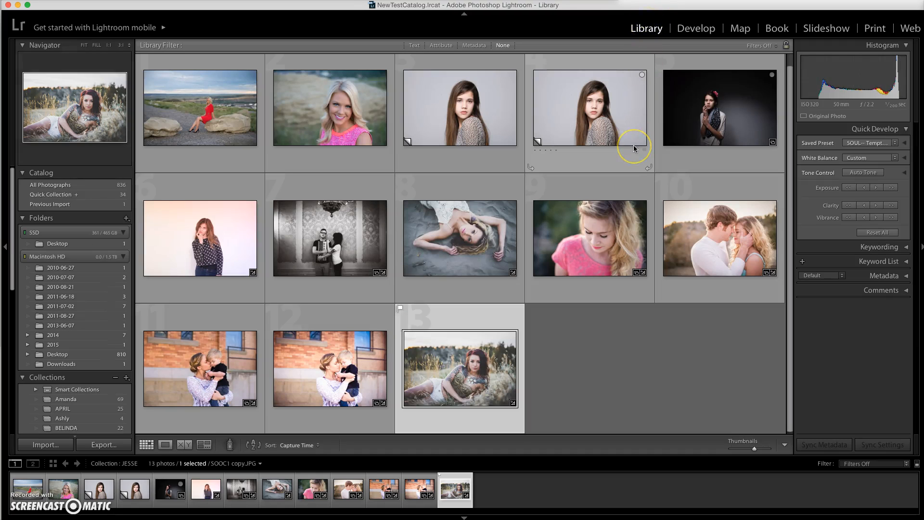
# Open the picked photo in Develop and hide and show the toolbar below it several times, leaving it shown.
pyautogui.press('d')
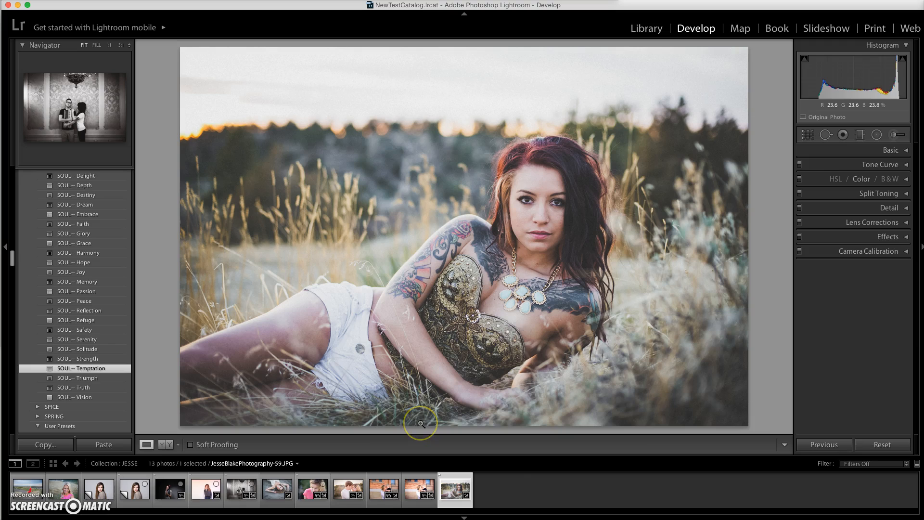
pyautogui.press('t')
pyautogui.press('t')
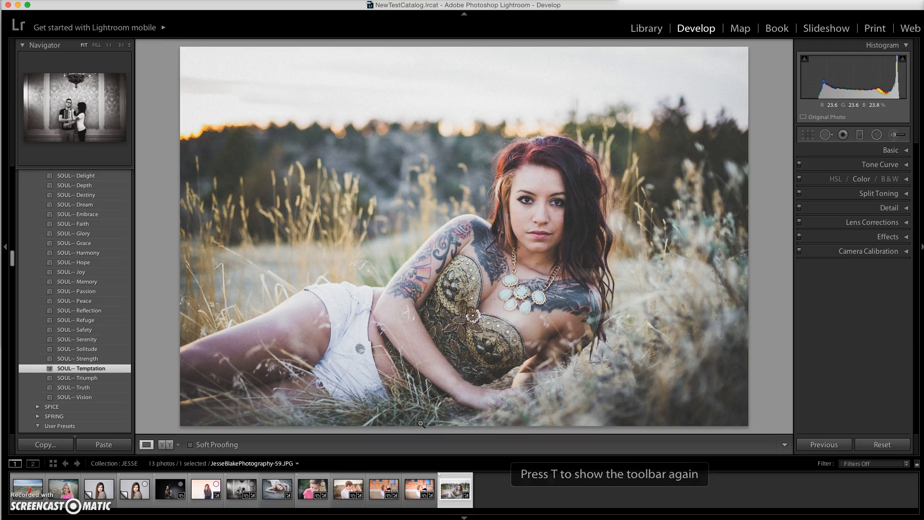
pyautogui.press('t')
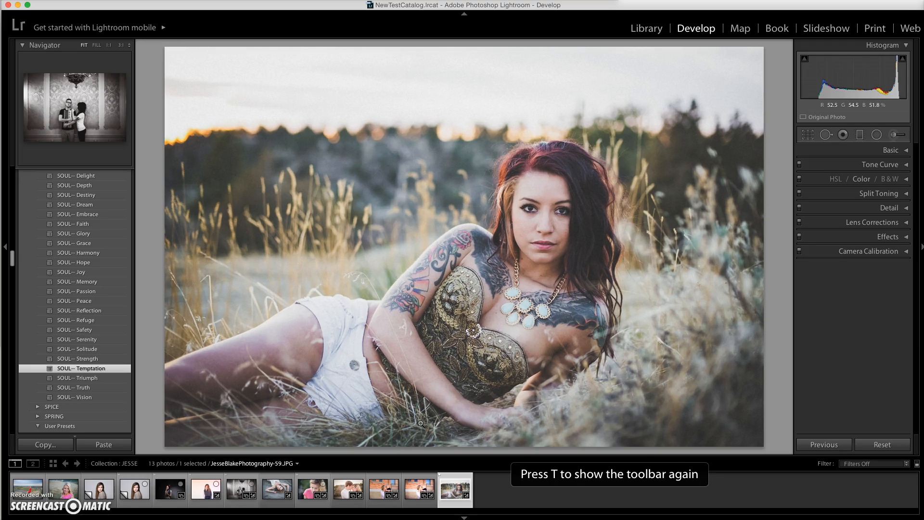
pyautogui.press('t')
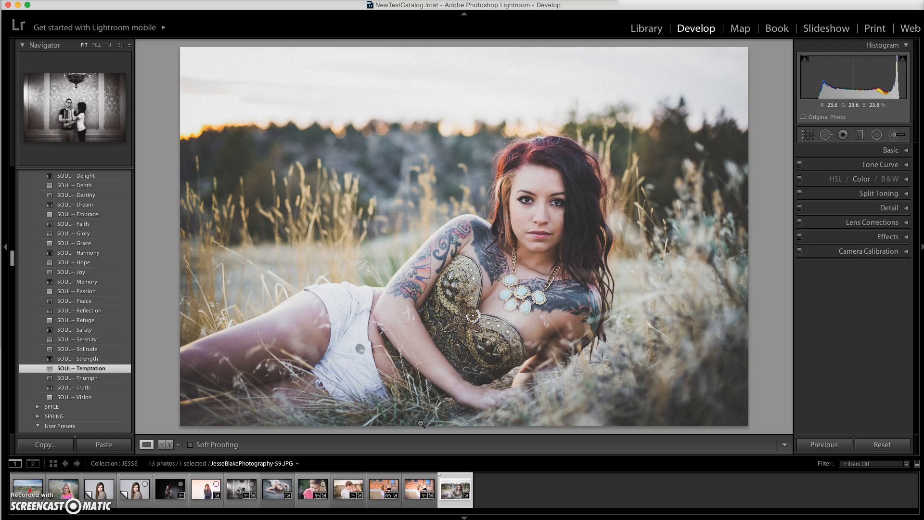
pyautogui.press('t')
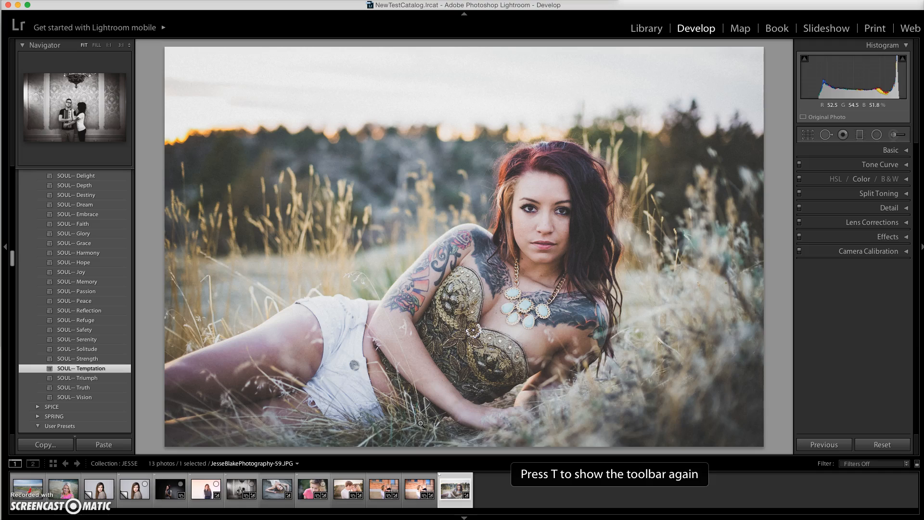
pyautogui.press('t')
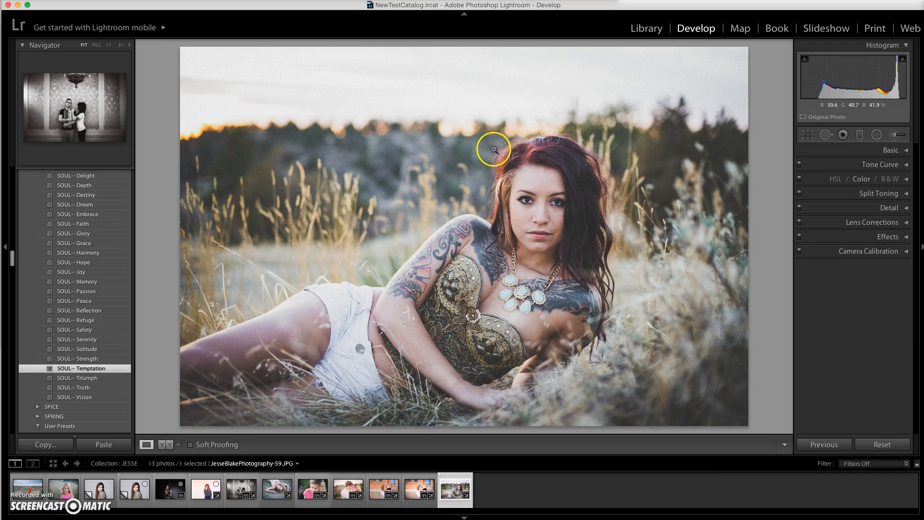
# Expand all the Develop adjustment panels at once and look through their settings.
pyautogui.click(892, 151)
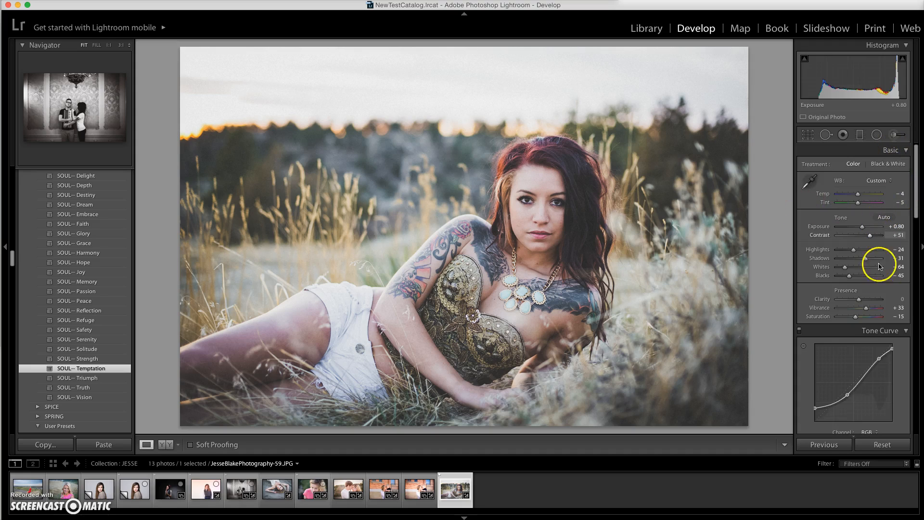
pyautogui.scroll(-5, 888, 275)
pyautogui.scroll(-10, 888, 278)
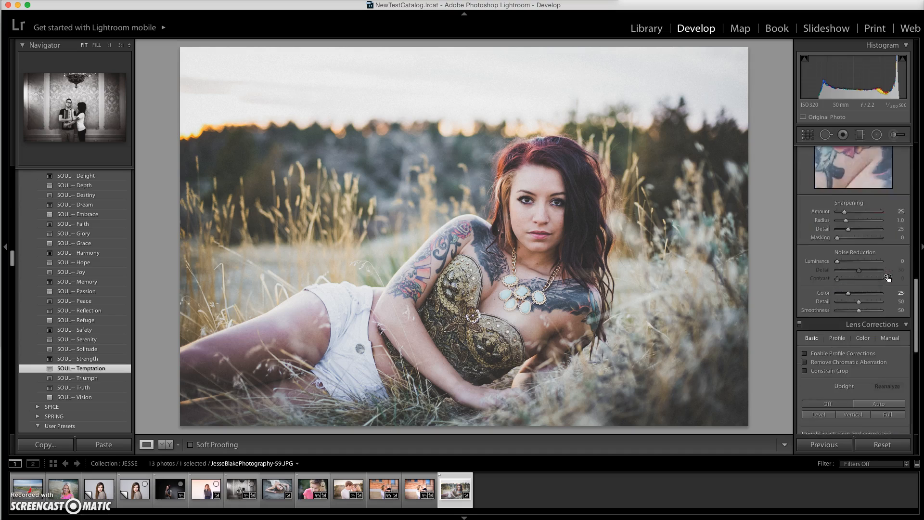
pyautogui.scroll(8, 888, 277)
pyautogui.scroll(8, 887, 275)
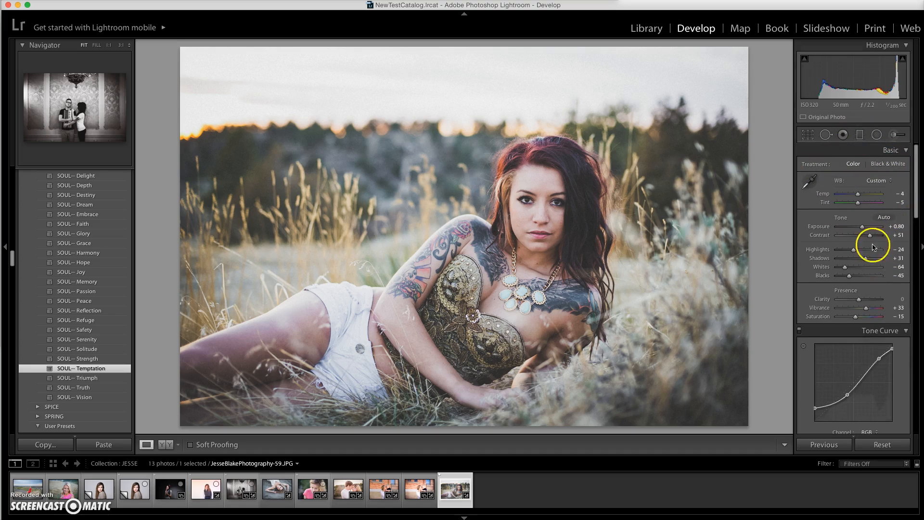
pyautogui.click(835, 321)
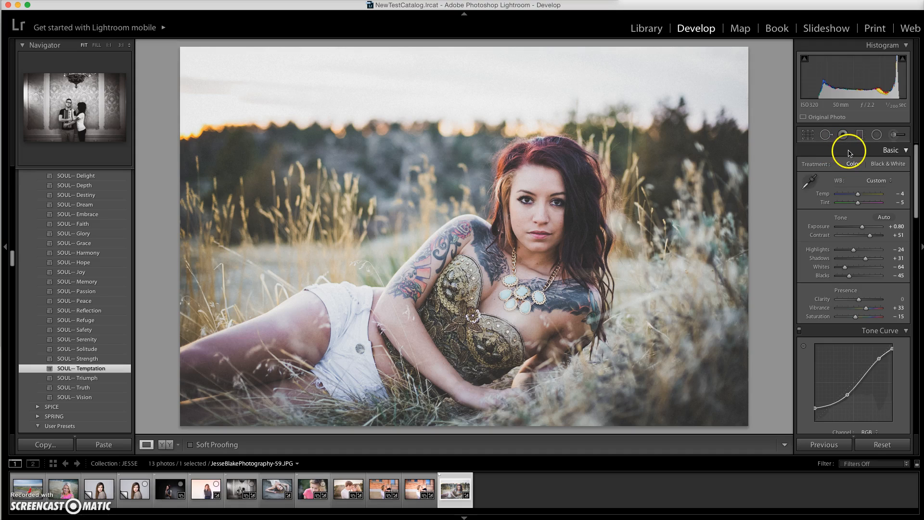
pyautogui.scroll(-5, 873, 356)
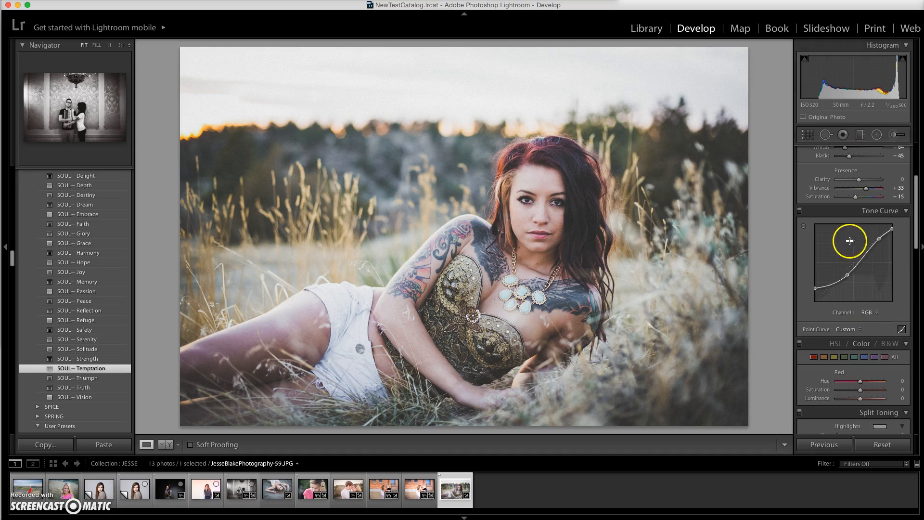
# Limit the adjustment panels to one open at a time, opening and closing Tone Curve, Basic, Detail and Split Toning in turn.
pyautogui.keyDown('alt'); pyautogui.click(857, 216); pyautogui.keyUp('alt')
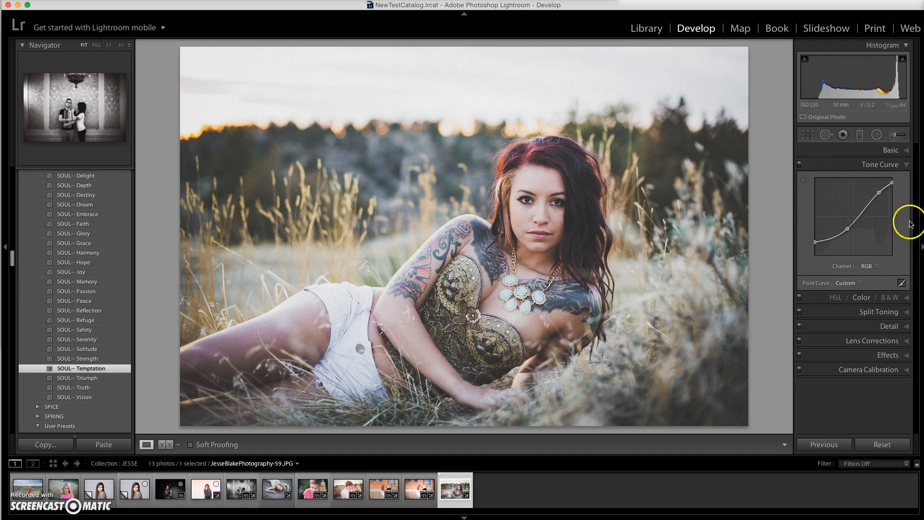
pyautogui.click(899, 150)
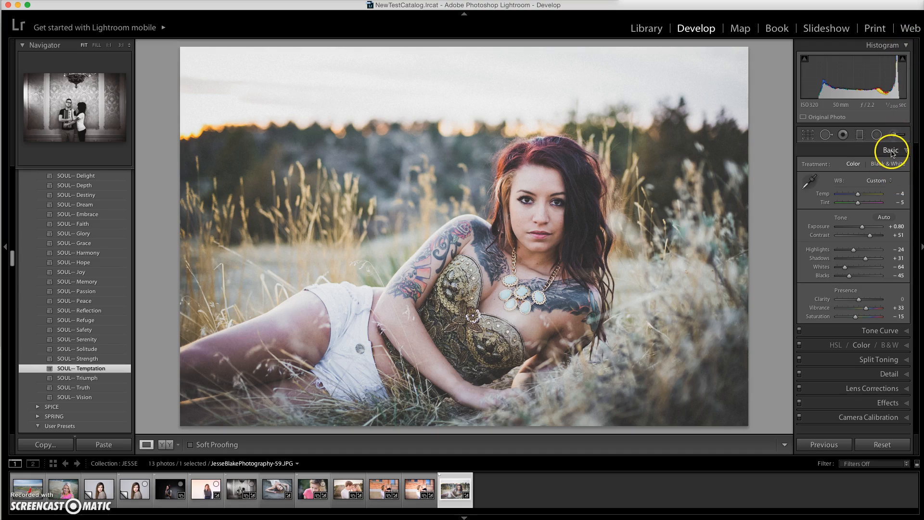
pyautogui.click(892, 152)
pyautogui.click(889, 209)
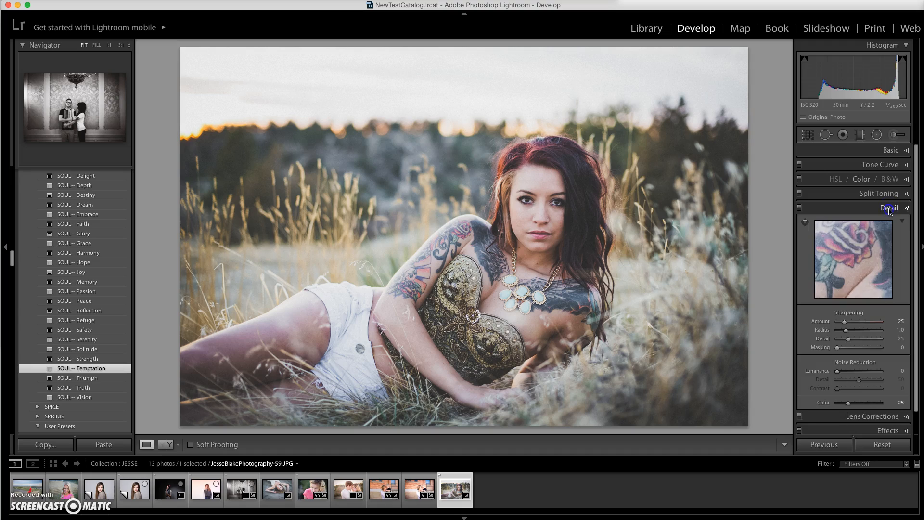
pyautogui.click(889, 208)
pyautogui.click(888, 194)
pyautogui.click(888, 194)
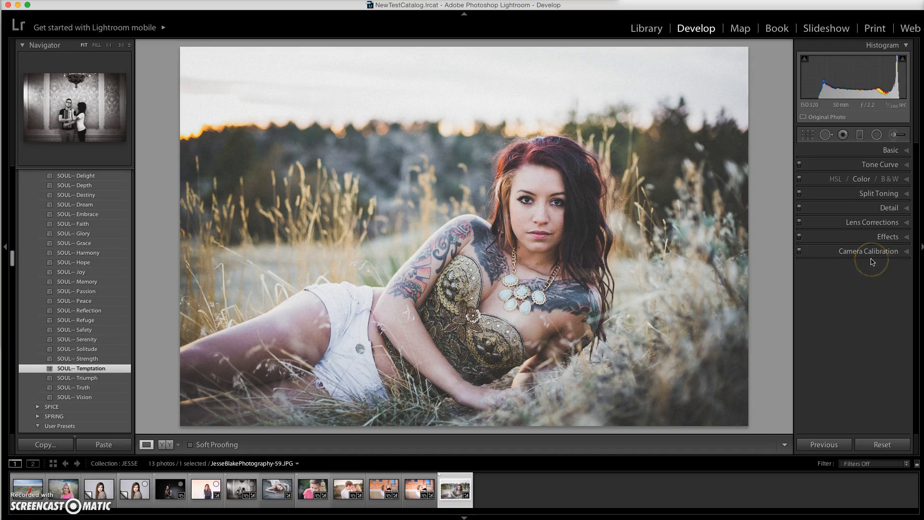
# Toggle solo display of the adjustment panels while alternating between Basic and Tone Curve, and leave every panel collapsed.
pyautogui.keyDown('alt'); pyautogui.click(859, 151); pyautogui.keyUp('alt')
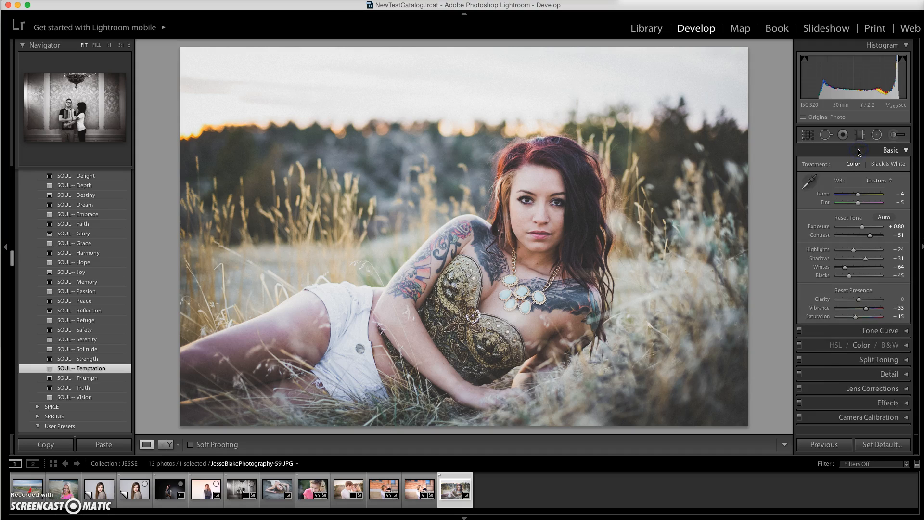
pyautogui.click(875, 337)
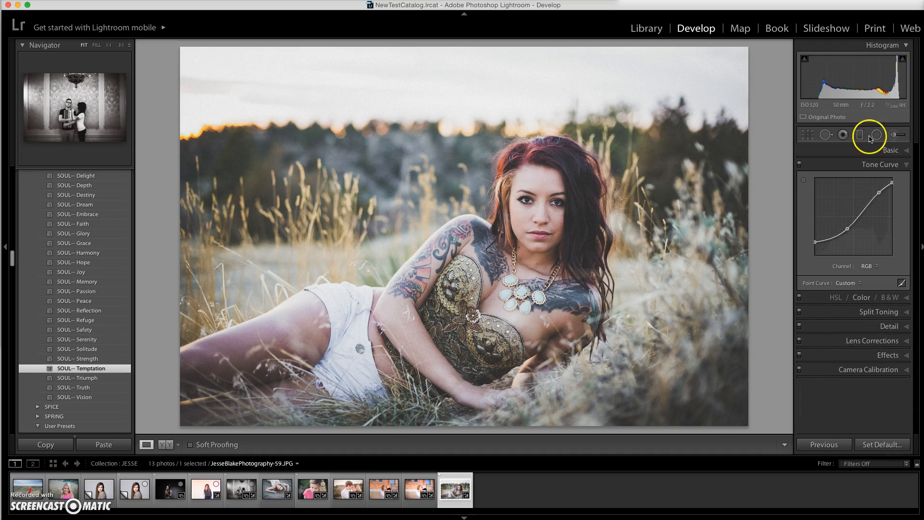
pyautogui.click(874, 150)
pyautogui.click(875, 150)
pyautogui.click(875, 151)
pyautogui.click(876, 152)
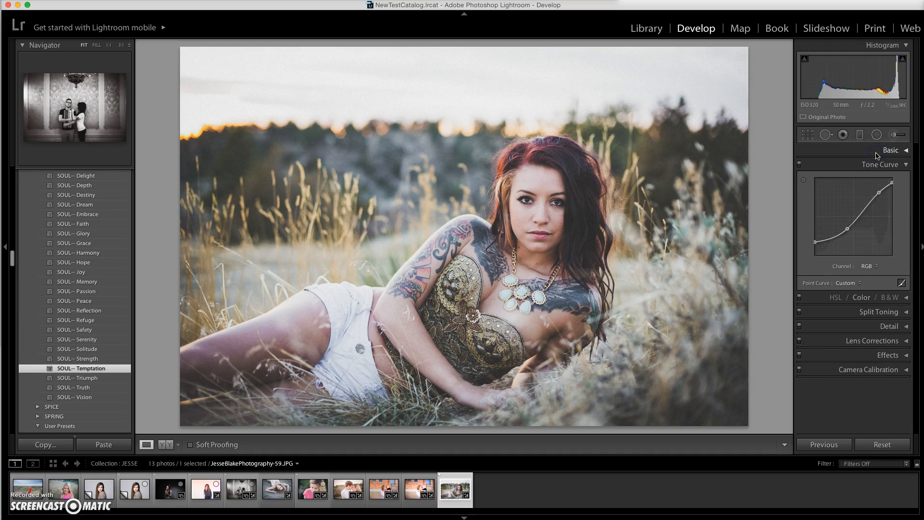
pyautogui.click(876, 153)
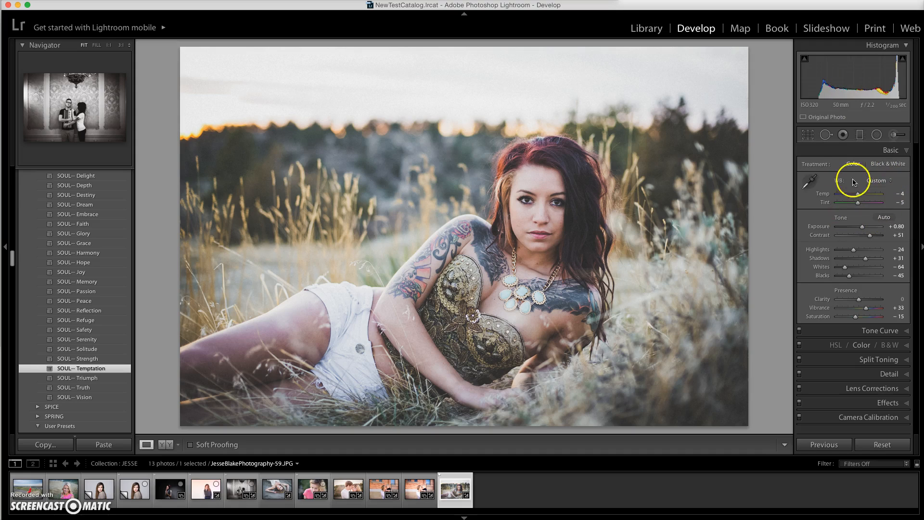
pyautogui.click(862, 153)
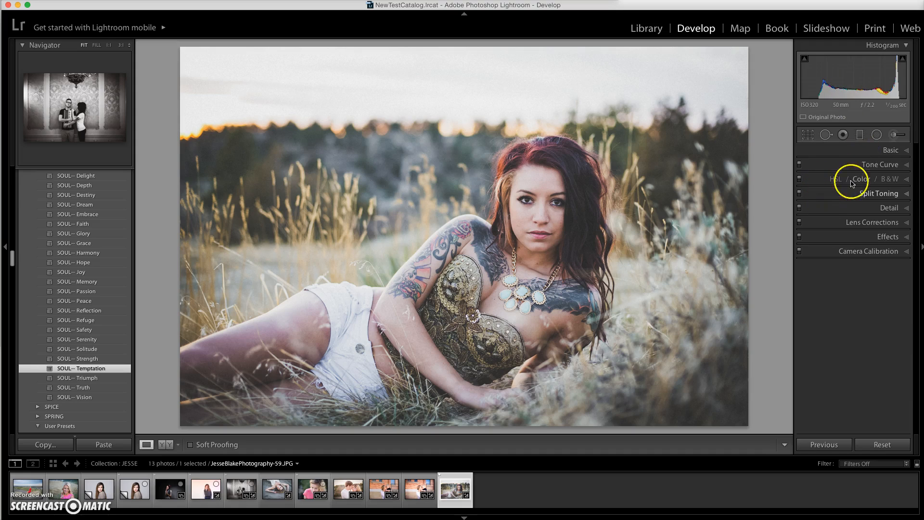
# Expand every adjustment panel together again and review the settings from Basic down to Camera Calibration.
pyautogui.click(863, 153)
pyautogui.scroll(-5, 866, 310)
pyautogui.scroll(-7, 867, 311)
pyautogui.scroll(-10, 866, 308)
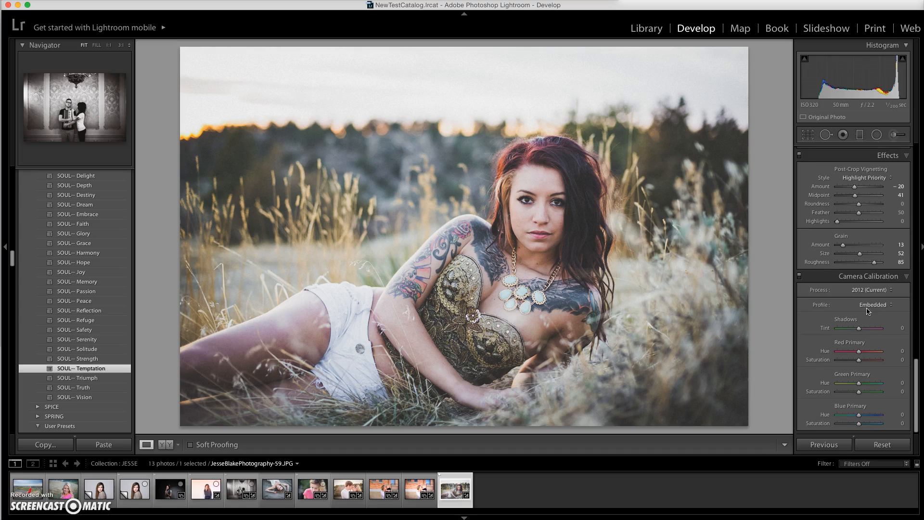
pyautogui.scroll(5, 866, 310)
pyautogui.scroll(8, 867, 310)
pyautogui.scroll(10, 867, 310)
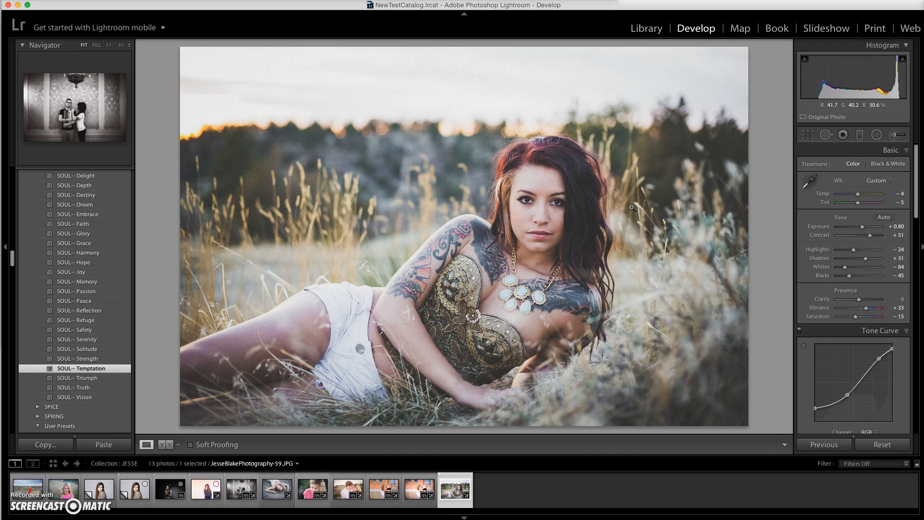
# Toggle the info overlay on the photo repeatedly, leaving its file name, capture date and dimensions displayed.
pyautogui.press('Left')
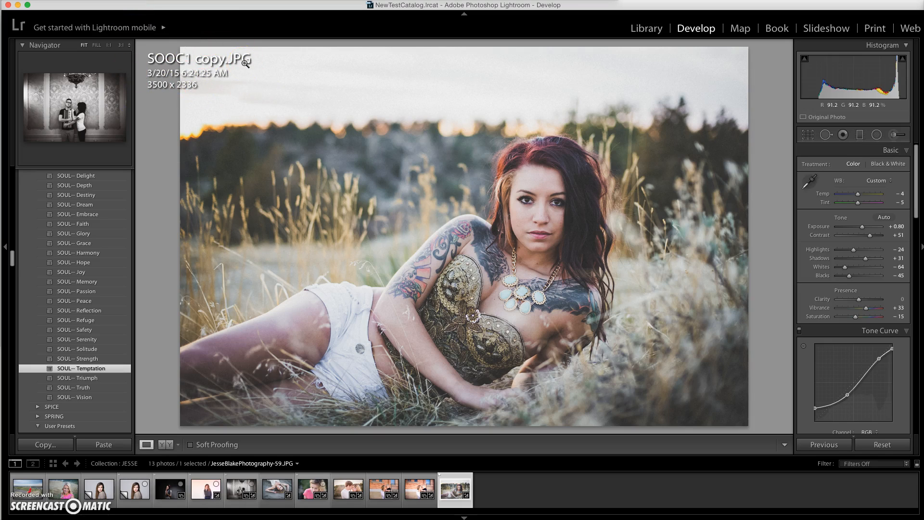
pyautogui.press('i')
pyautogui.press('i')
pyautogui.press('i')
pyautogui.press('i')
pyautogui.press('i')
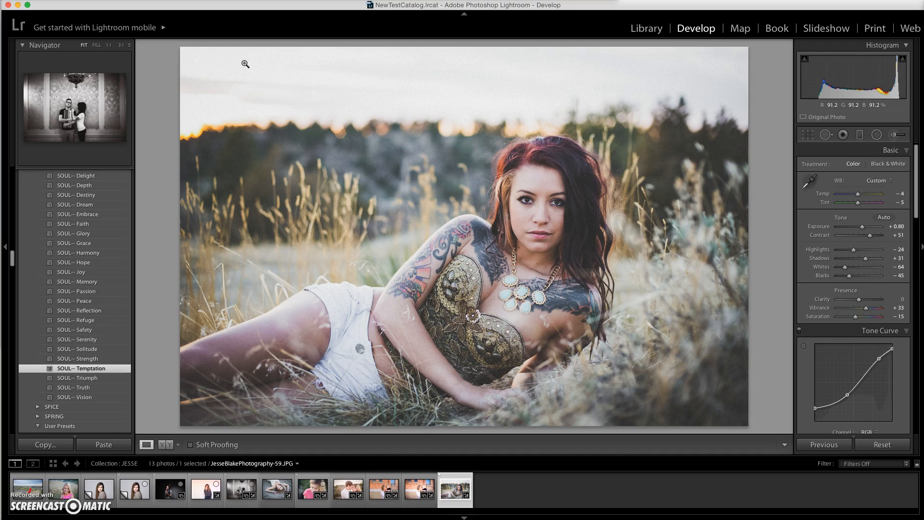
pyautogui.press('i')
pyautogui.press('i')
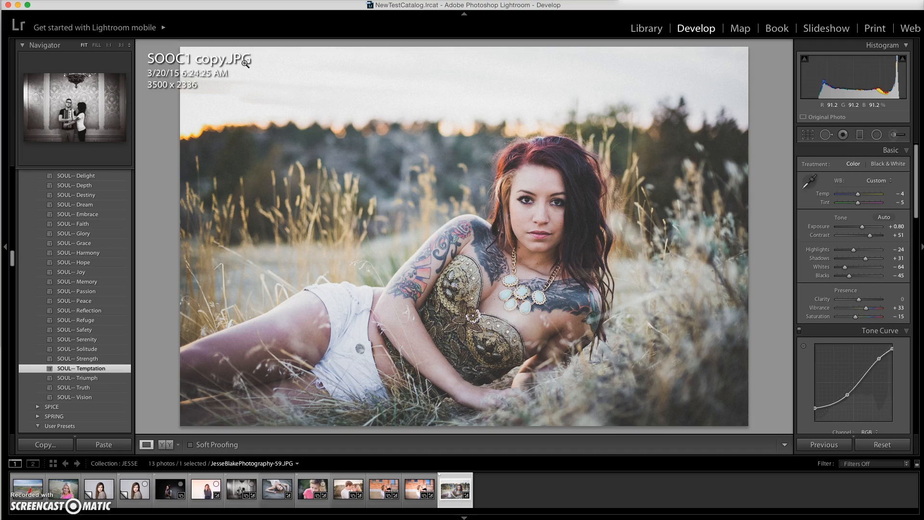
# Hide the info overlay and toggle the photo between the fitted and zoomed-in views.
pyautogui.press('i')
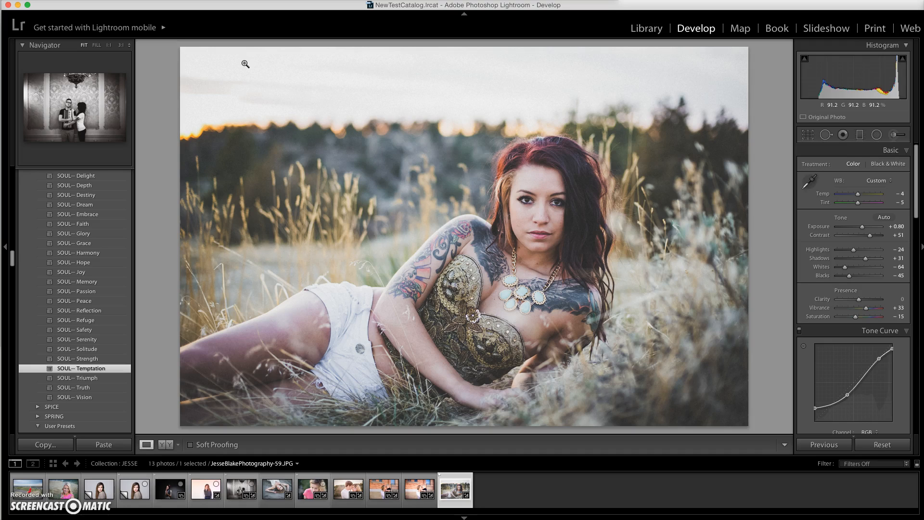
pyautogui.press('z')
pyautogui.press('z')
pyautogui.press('z')
pyautogui.press('z')
# Browse three photos back to the couple portrait and return, and inspect the reclining woman's face at 1:1 before fitting the photo again.
pyautogui.press('Left')
pyautogui.press('Left')
pyautogui.press('Left')
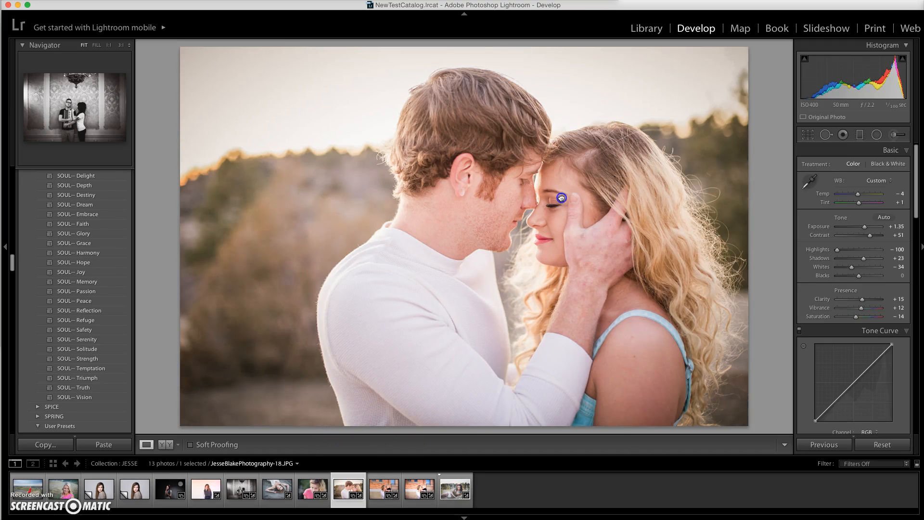
pyautogui.press('Right')
pyautogui.press('Right')
pyautogui.press('Right')
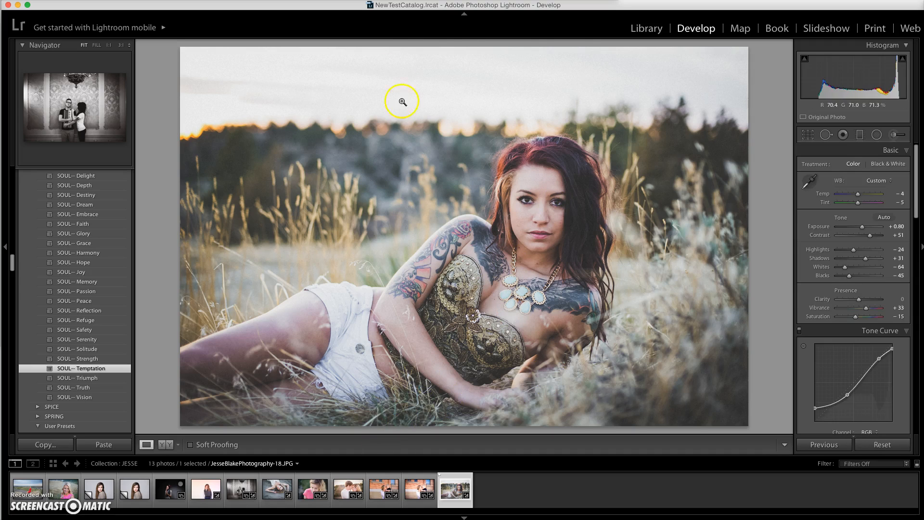
pyautogui.click(100, 104)
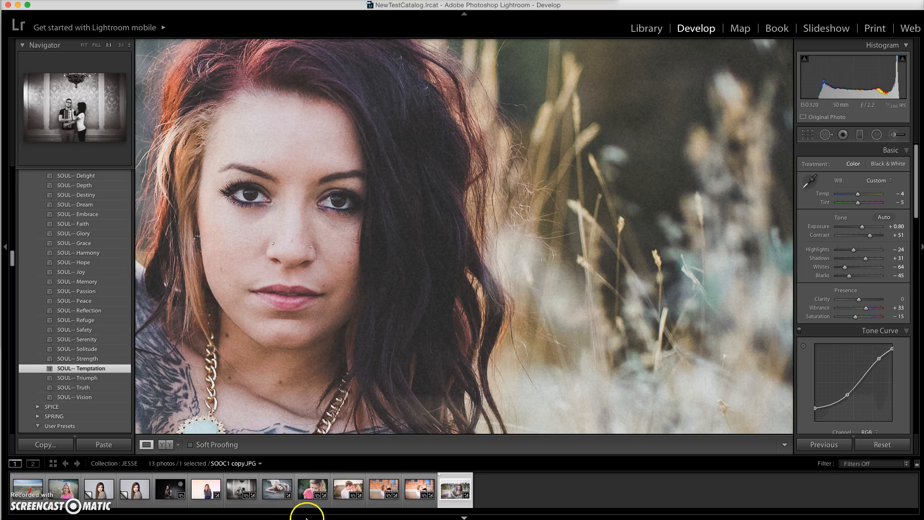
pyautogui.click(344, 289)
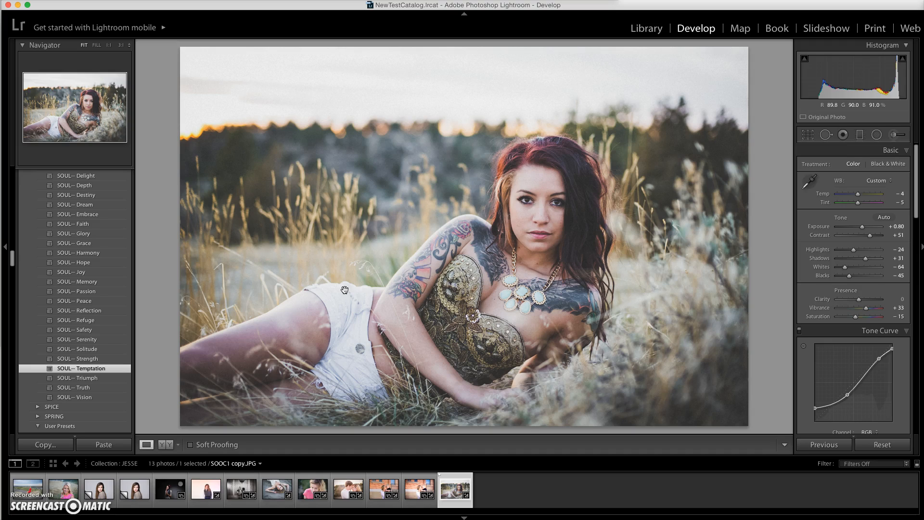
# Open Crop & Straighten and try resizing the crop from its upper-right corner with the aspect ratio unlocked and locked, leaving the ratio locked.
pyautogui.press('r')
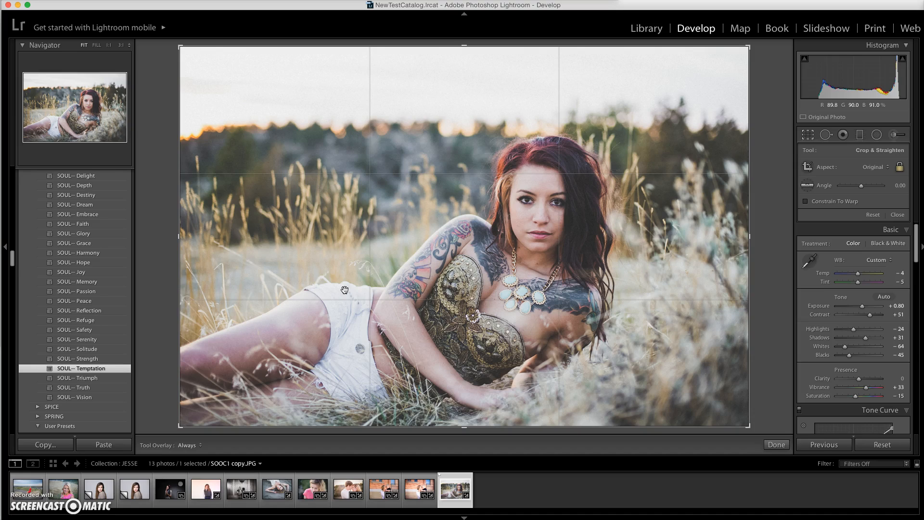
pyautogui.press('a')
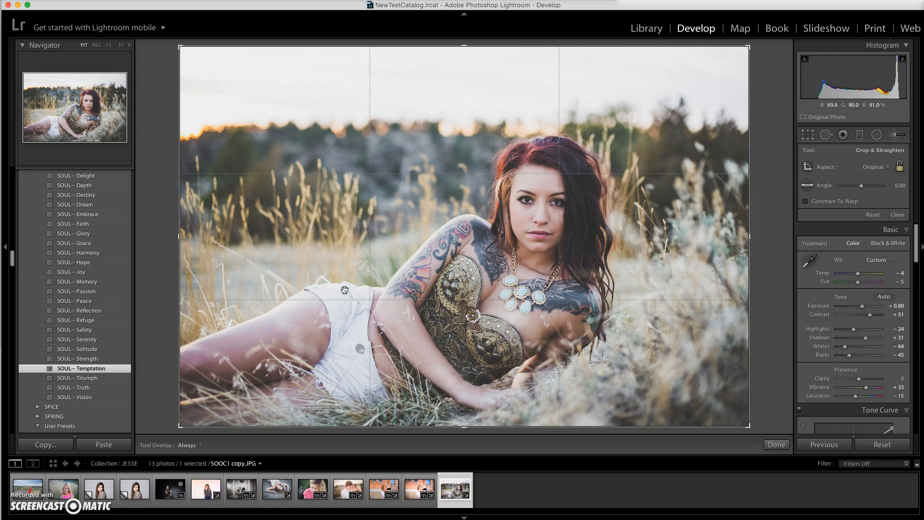
pyautogui.moveTo(750, 45); pyautogui.dragTo(828, 43)
pyautogui.click(902, 170)
pyautogui.click(897, 166)
pyautogui.moveTo(749, 47); pyautogui.dragTo(809, 85)
pyautogui.moveTo(810, 10)
pyautogui.mouseDown()
pyautogui.moveTo(745, 88)
pyautogui.moveTo(600, 114)
pyautogui.moveTo(654, 96)
pyautogui.moveTo(780, 1)
pyautogui.moveTo(794, 10)
pyautogui.mouseUp()
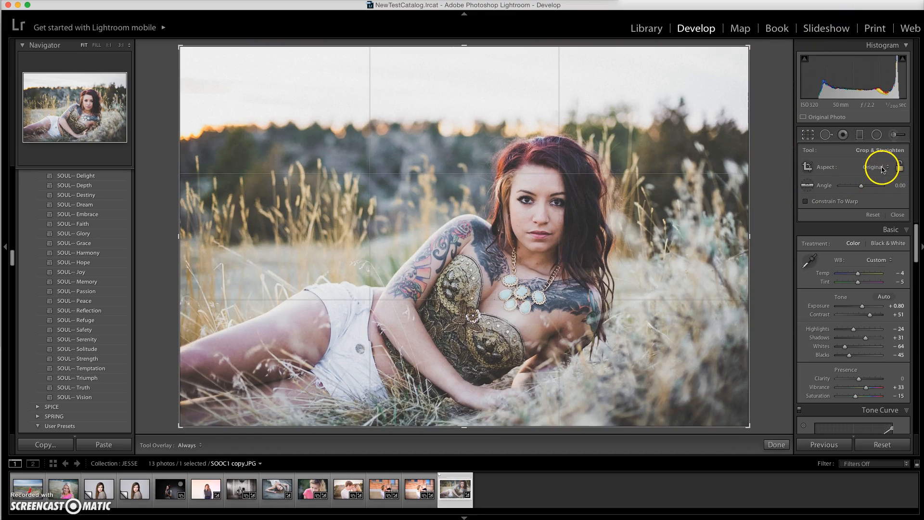
pyautogui.click(901, 168)
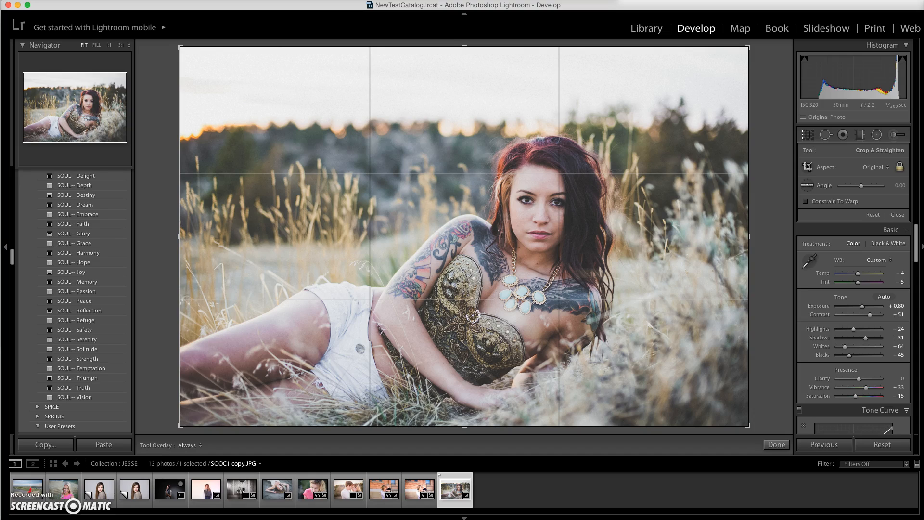
# Toggle the photo's treatment repeatedly between Black & White and Color, leaving it in Color.
pyautogui.press('v')
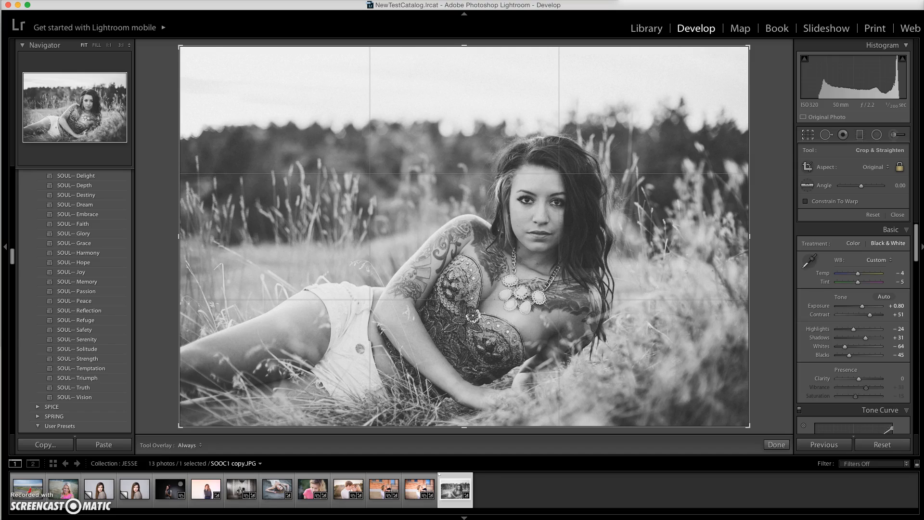
pyautogui.press('v')
pyautogui.press('v')
pyautogui.press('v')
pyautogui.press('v')
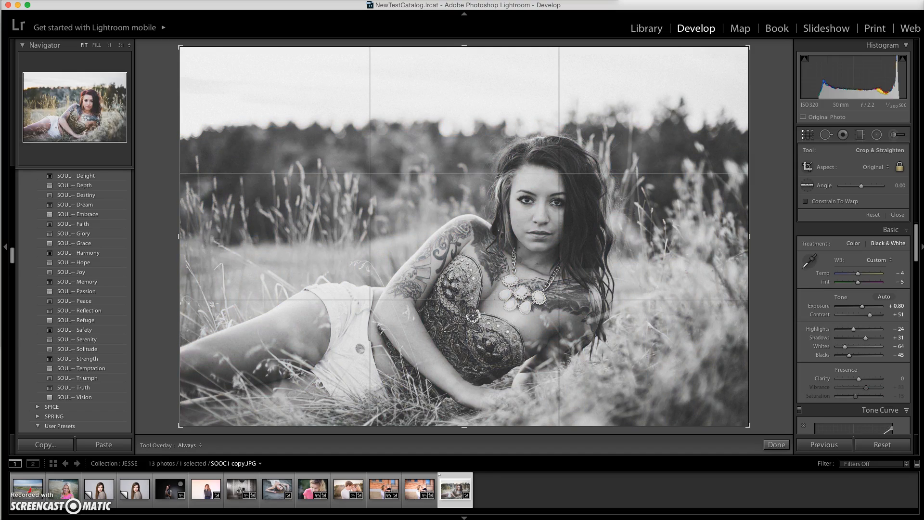
pyautogui.press('v')
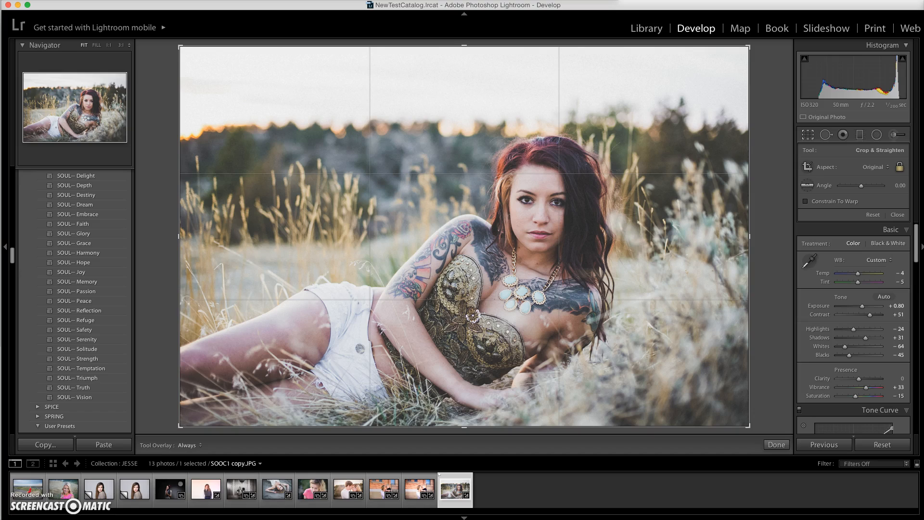
# Activate the Spot Removal tool in Clone mode and toggle the clipping indicators on the photo.
pyautogui.press('q')
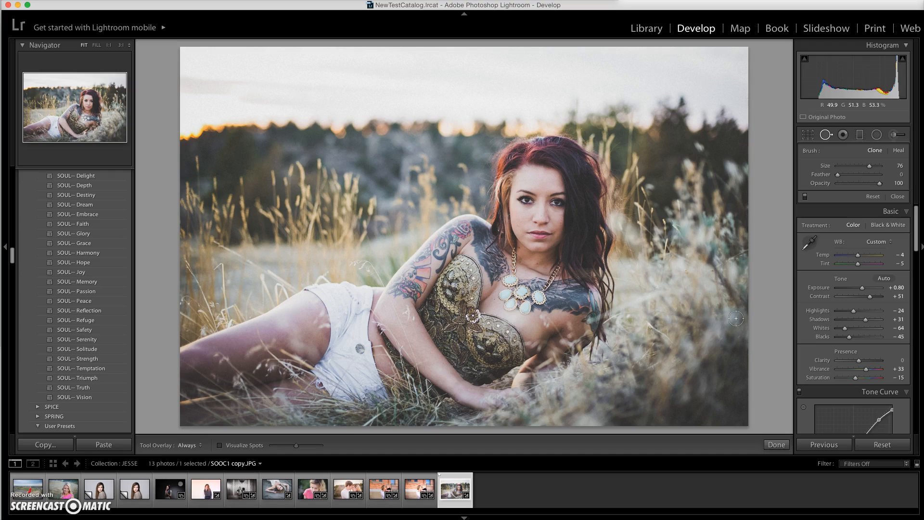
pyautogui.press('j')
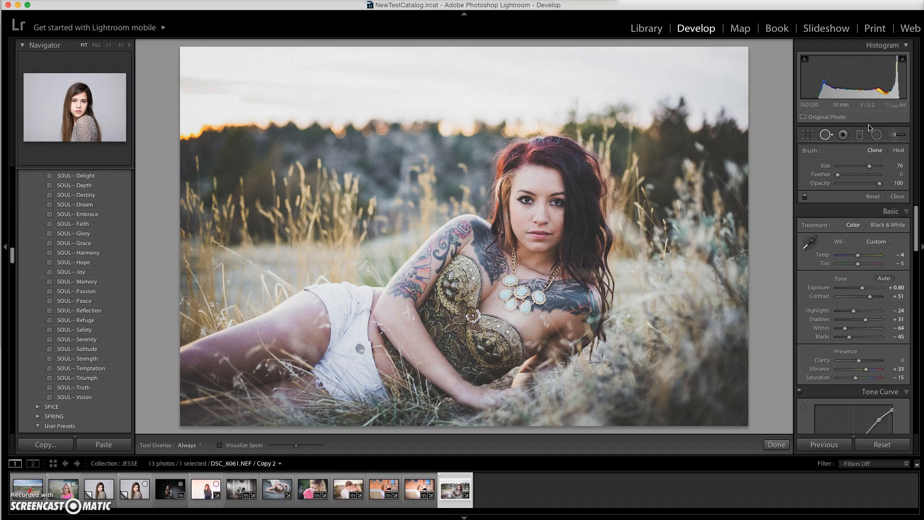
pyautogui.press('j')
pyautogui.press('j')
# Toggle the side-by-side Before/After comparison of the photo, leaving both versions displayed.
pyautogui.press('y')
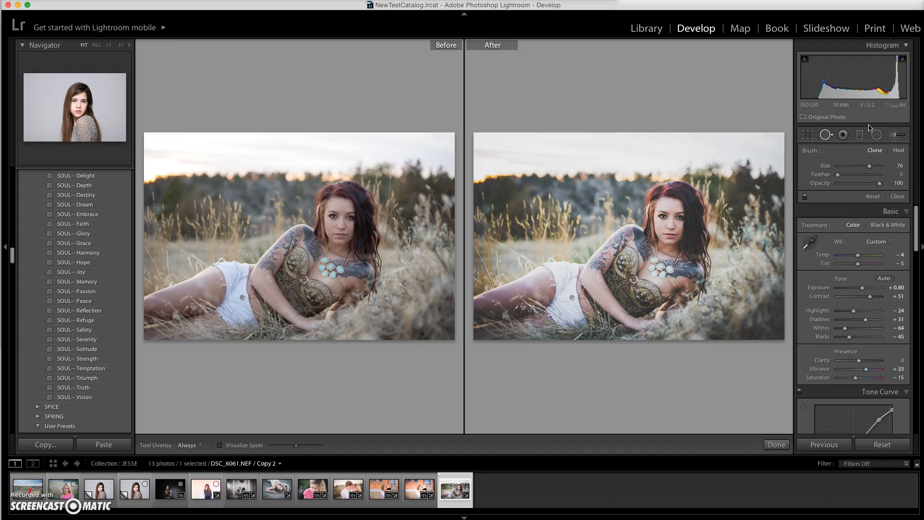
pyautogui.press('y')
pyautogui.press('y')
pyautogui.press('y')
pyautogui.press('y')
# Bring up the options for editing the photo in Photoshop, select Edit a Copy with Lightroom Adjustments, and cancel.
pyautogui.press('super+e')
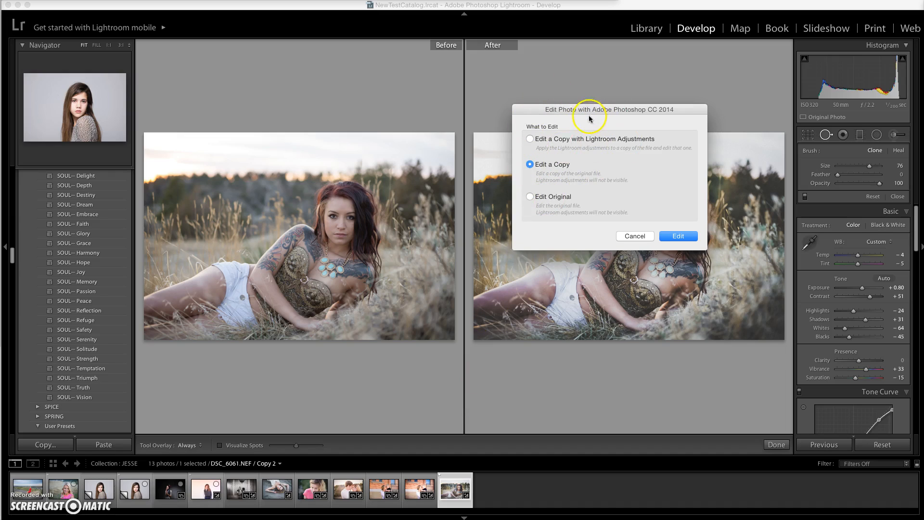
pyautogui.click(600, 140)
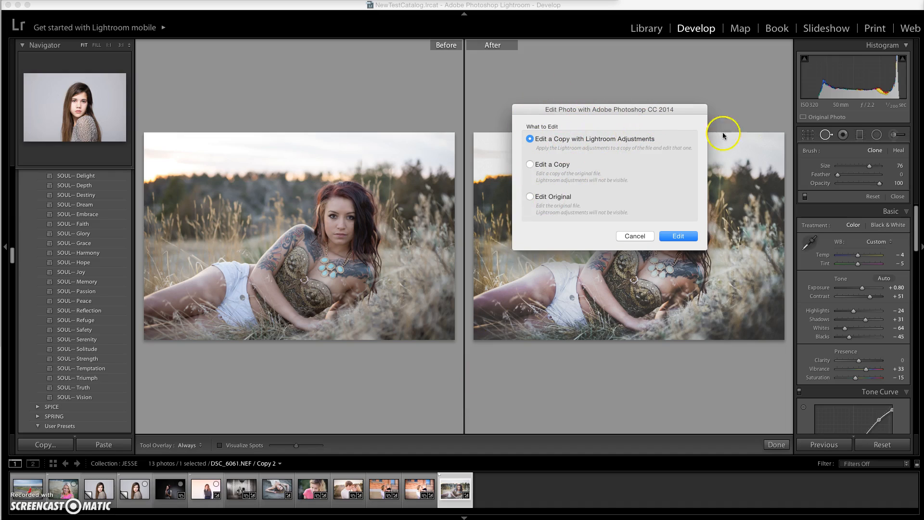
pyautogui.click(635, 235)
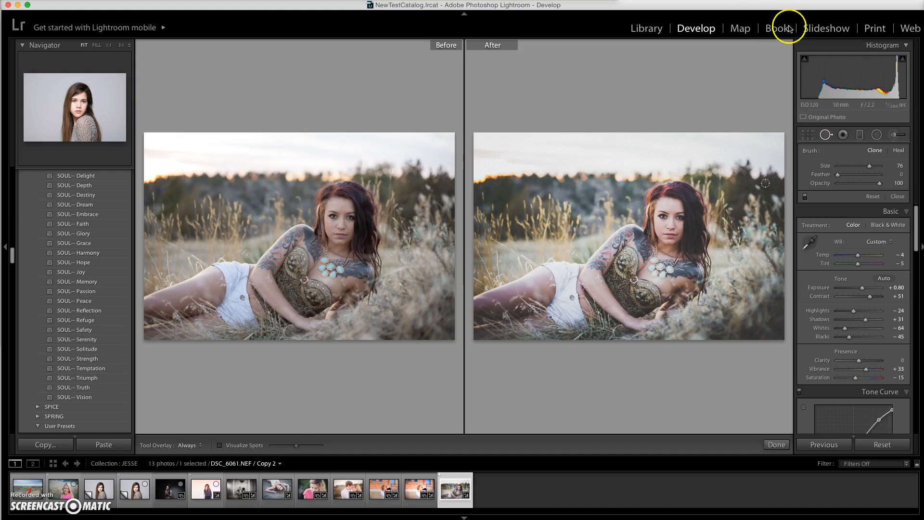